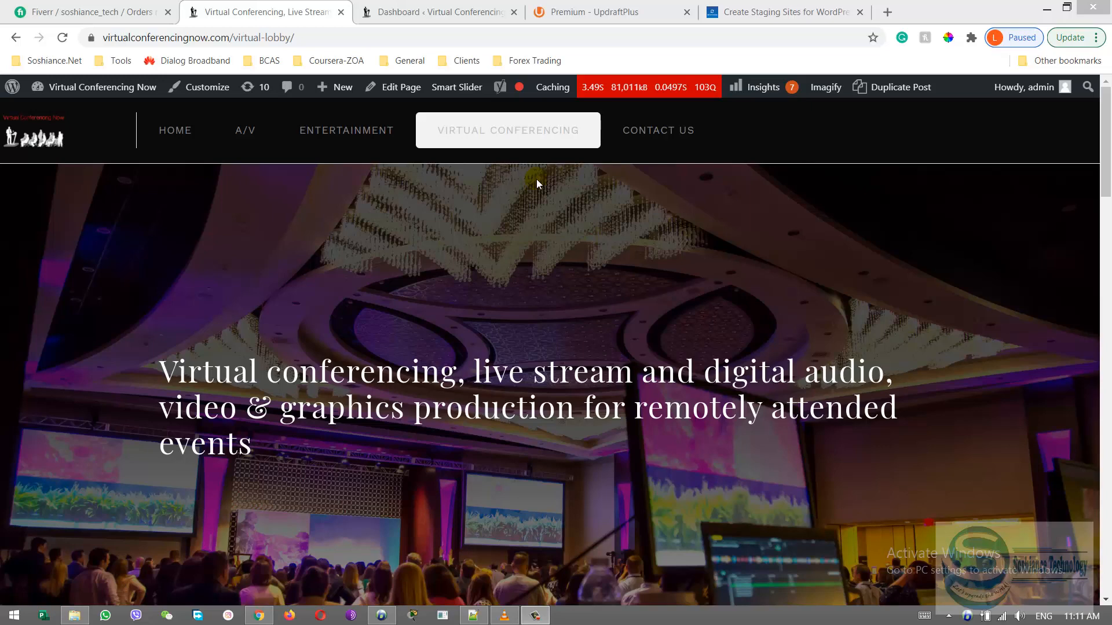
# Switch to Notepad++ and review the backup options: Updraft Plus Plugin, BlogVault Backup Plugin and All-in-One WP Migration
pyautogui.hotkey('alt', 'Tab')
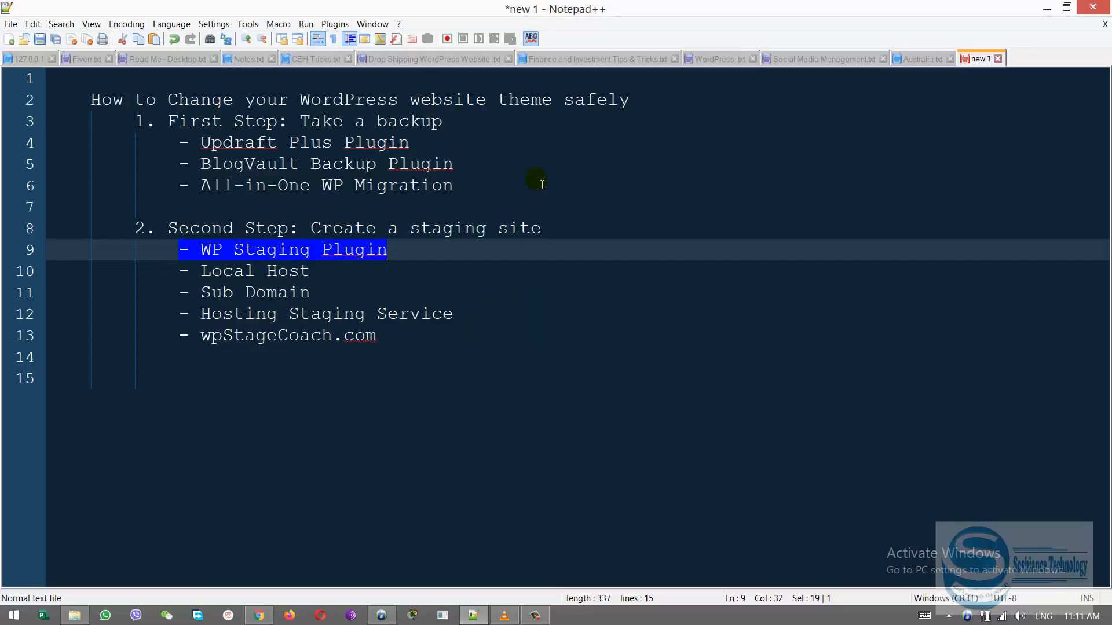
pyautogui.click(255, 165)
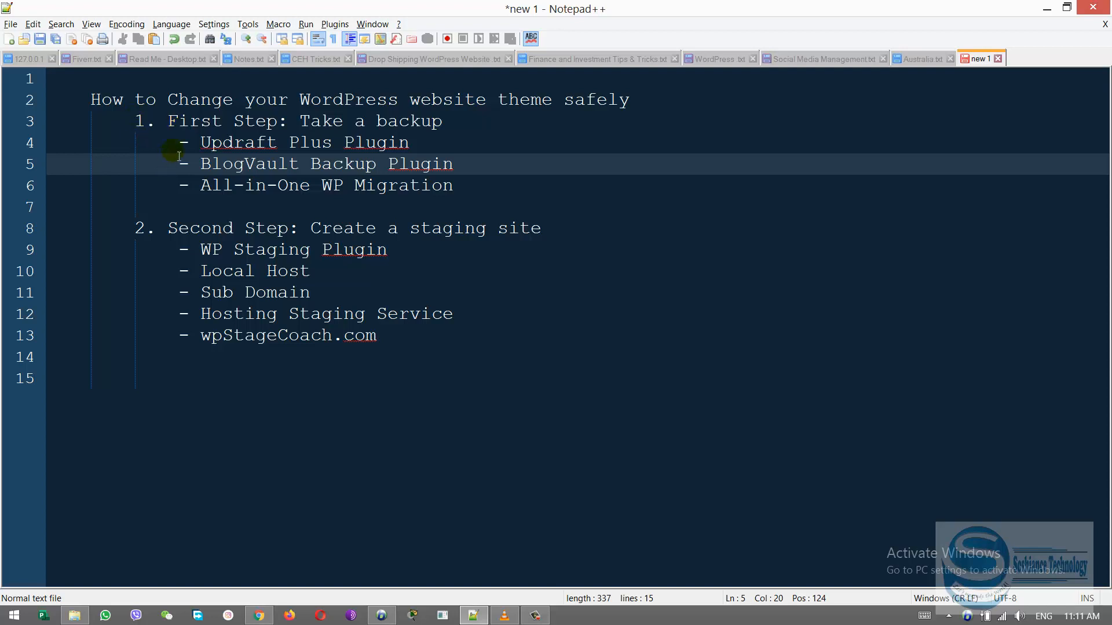
pyautogui.moveTo(179, 143); pyautogui.dragTo(439, 147)
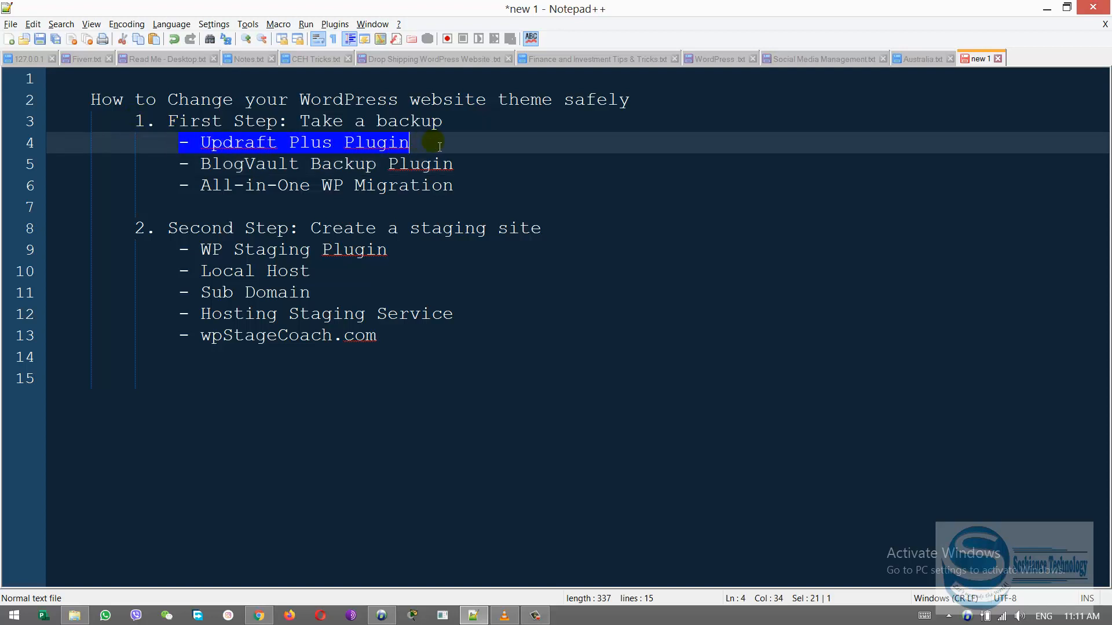
pyautogui.click(255, 143)
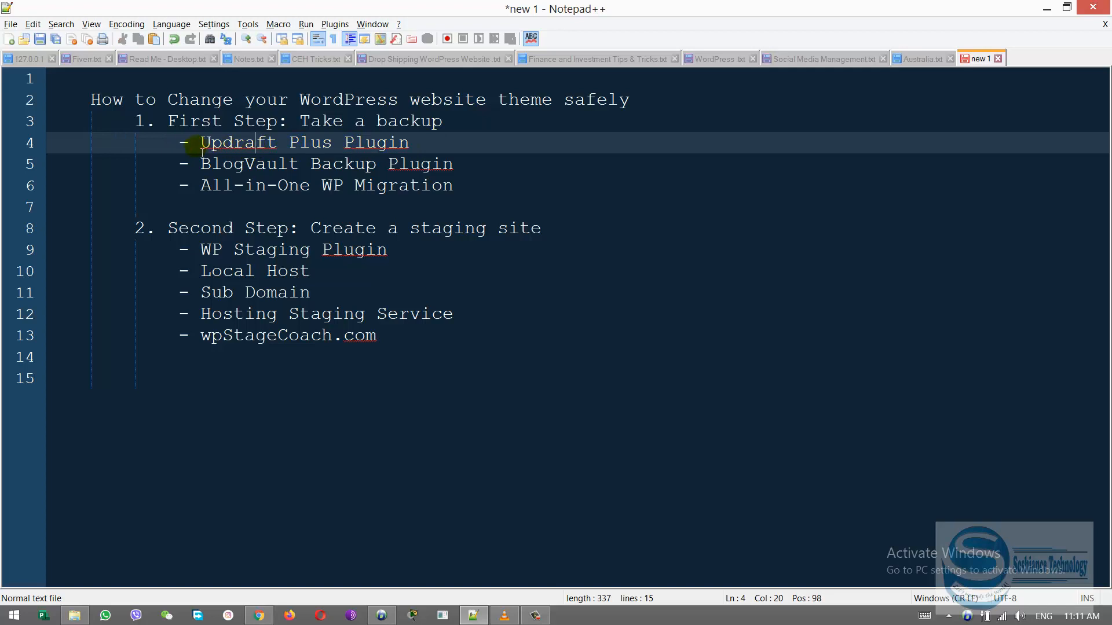
pyautogui.click(184, 148)
pyautogui.moveTo(184, 150); pyautogui.dragTo(409, 147)
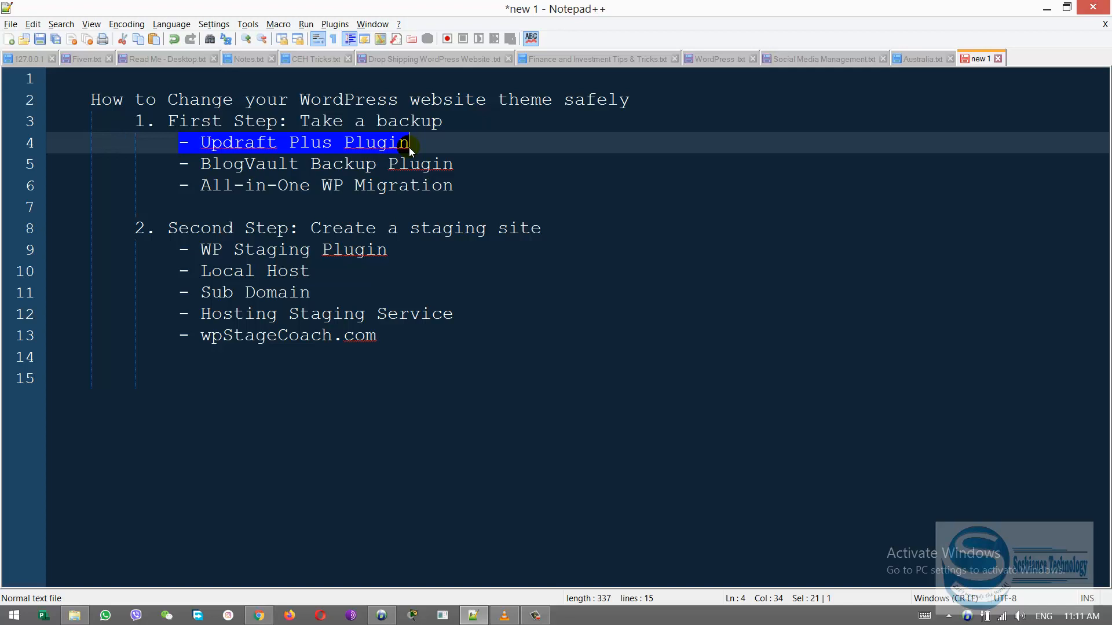
pyautogui.moveTo(177, 165); pyautogui.dragTo(482, 168)
pyautogui.click(474, 165)
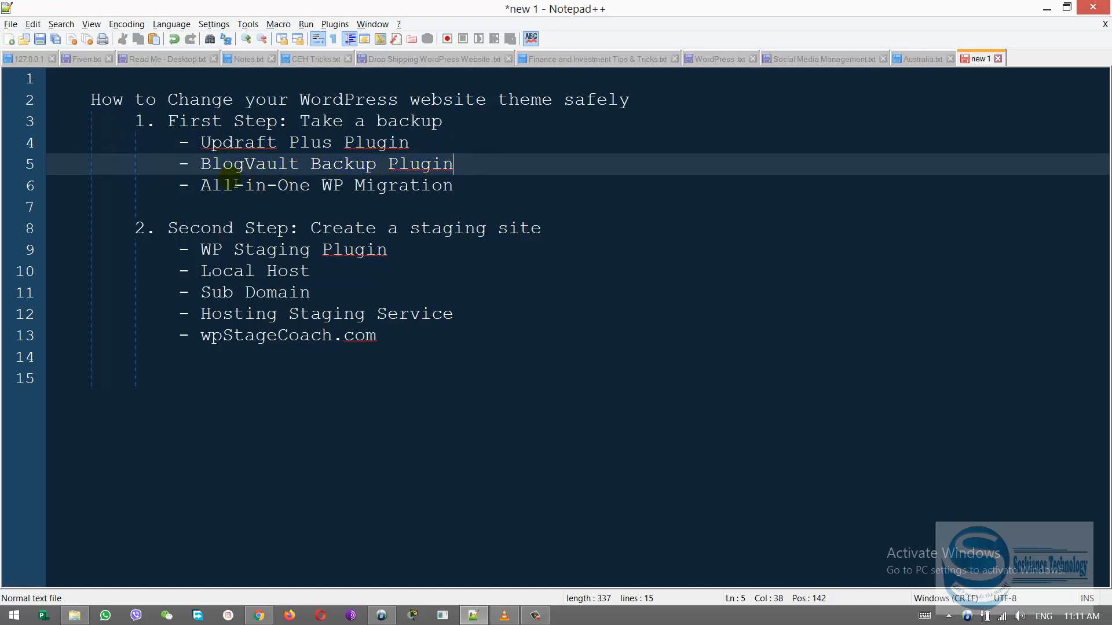
pyautogui.moveTo(174, 186); pyautogui.dragTo(468, 190)
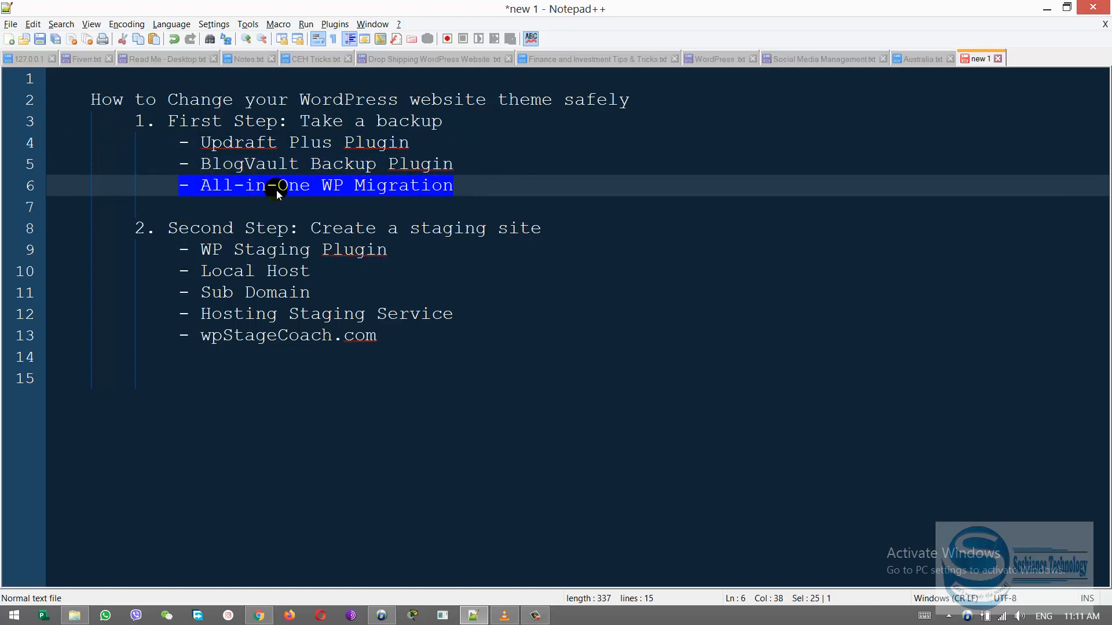
pyautogui.click(235, 186)
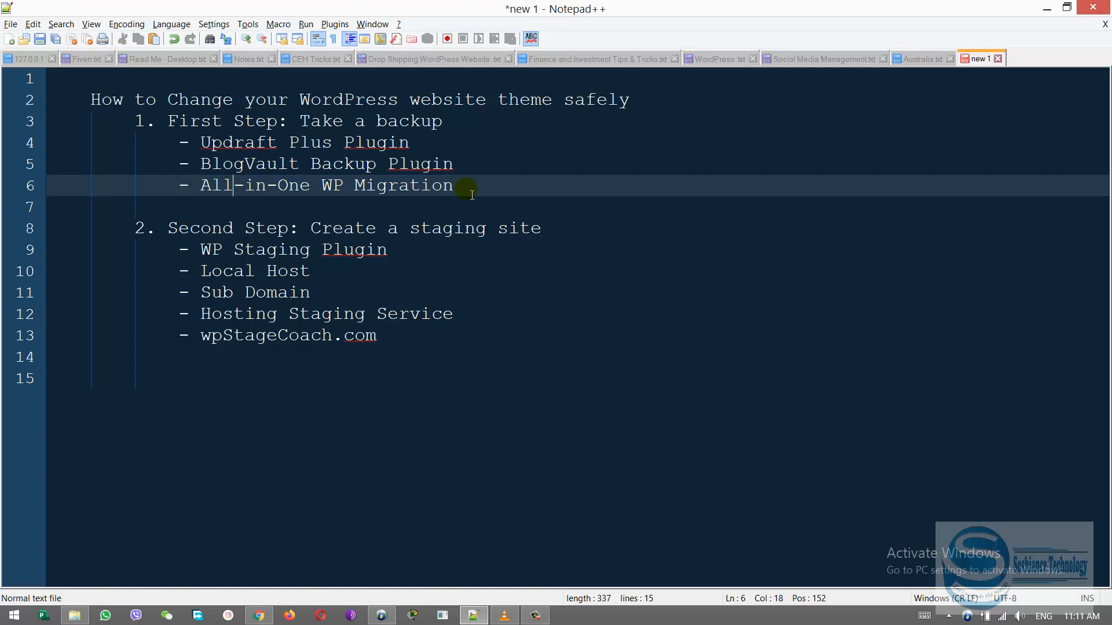
# Highlight "staging site" in the second step's heading and the WP Staging Plugin entry below it
pyautogui.click(598, 241)
pyautogui.hotkey('ctrl', 'shift', 'Left')
pyautogui.hotkey('ctrl', 'shift', 'Left')
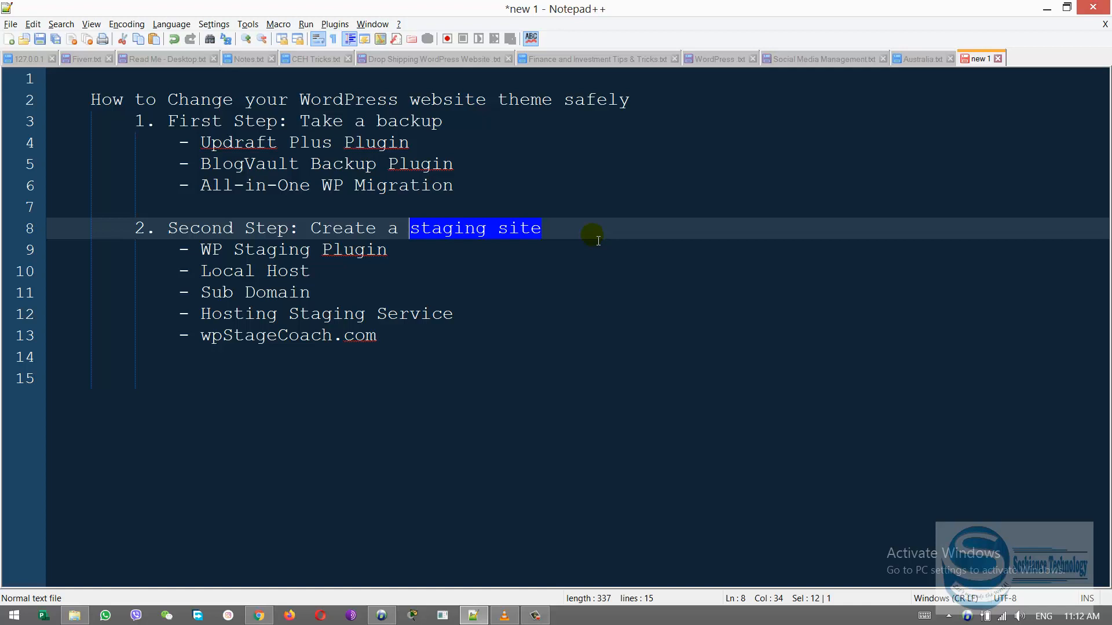
pyautogui.click(413, 255)
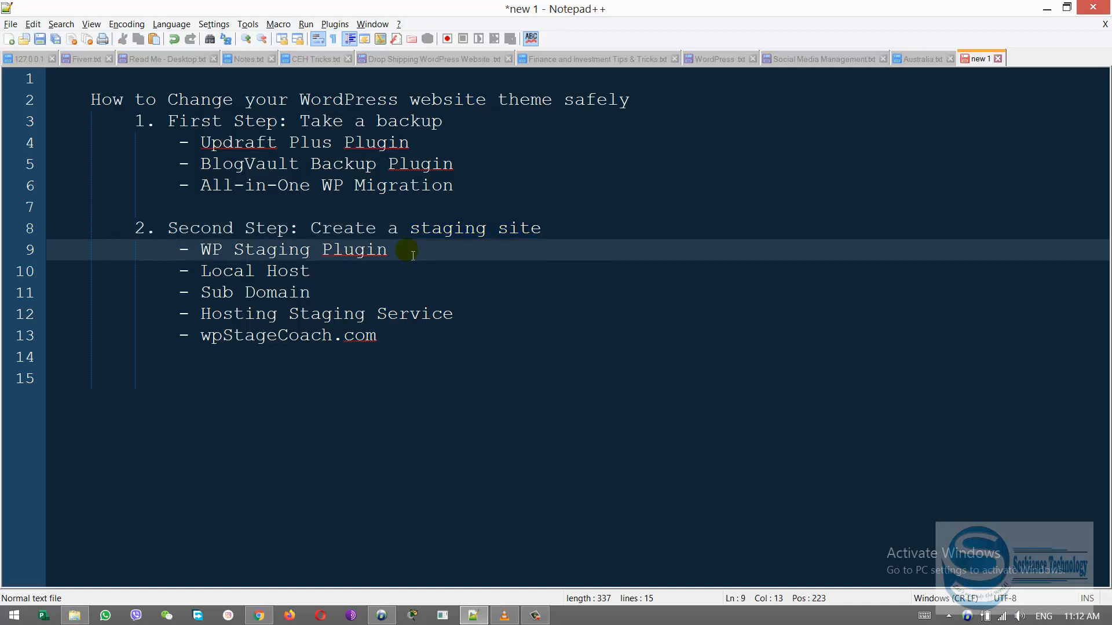
pyautogui.hotkey('ctrl', 'shift', 'Right')
pyautogui.hotkey('ctrl', 'shift', 'Right')
pyautogui.hotkey('ctrl', 'shift', 'Right')
pyautogui.hotkey('ctrl', 'shift', 'Right')
pyautogui.hotkey('ctrl', 'shift', 'Right')
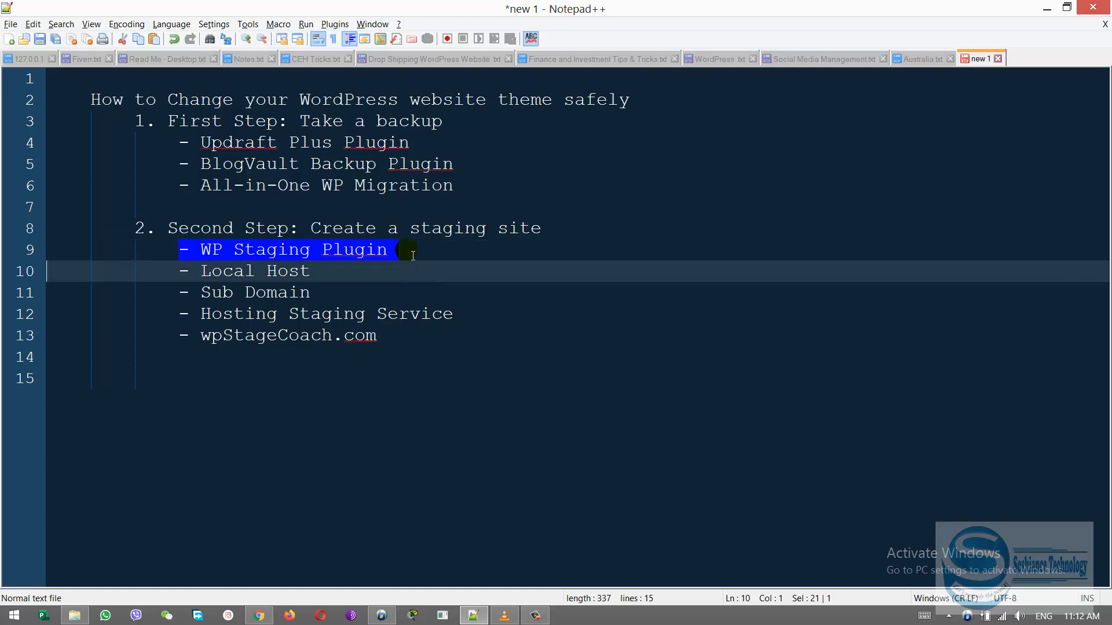
pyautogui.hotkey('ctrl', 'shift', 'Left')
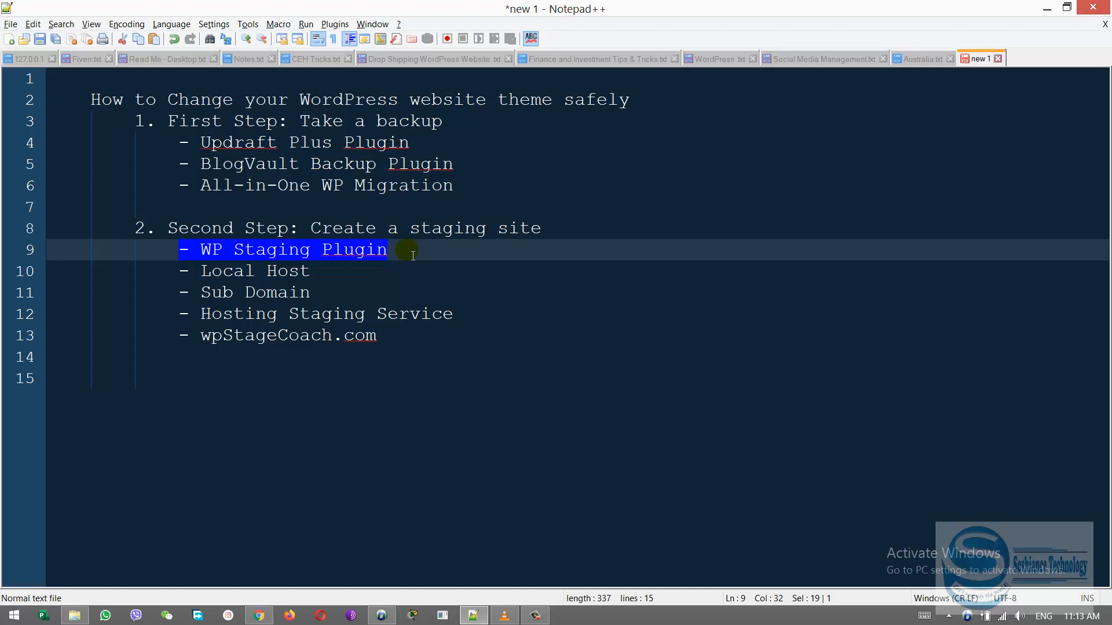
# Highlight the other staging options one by one: Local Host, Sub Domain, Hosting Staging Service and wpStageCoach.com
pyautogui.click(191, 273)
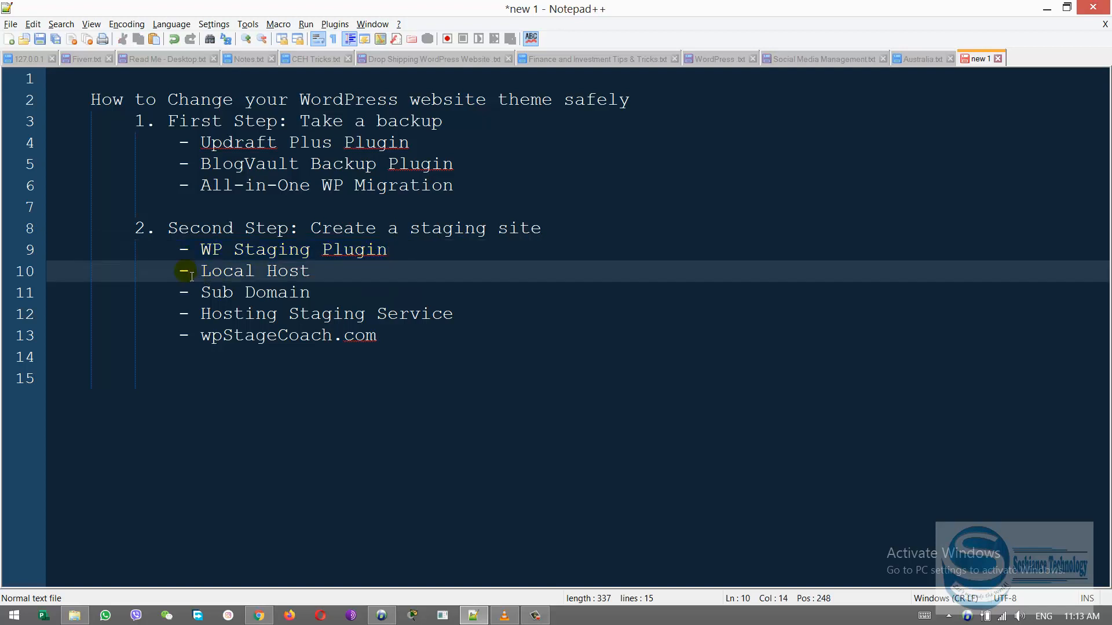
pyautogui.hotkey('shift', 'End')
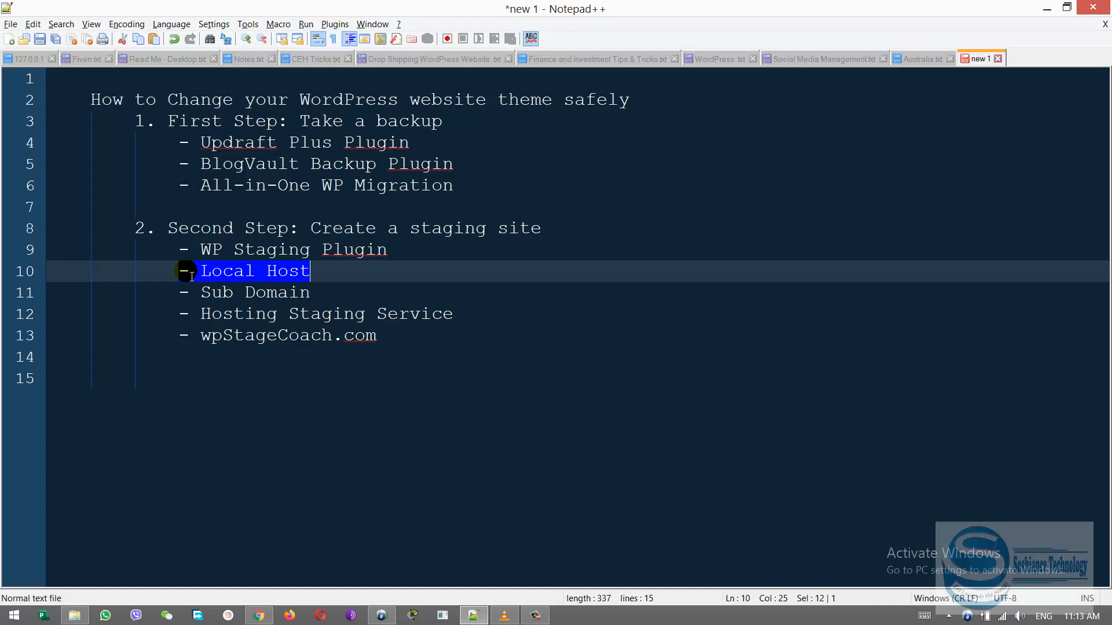
pyautogui.click(181, 291)
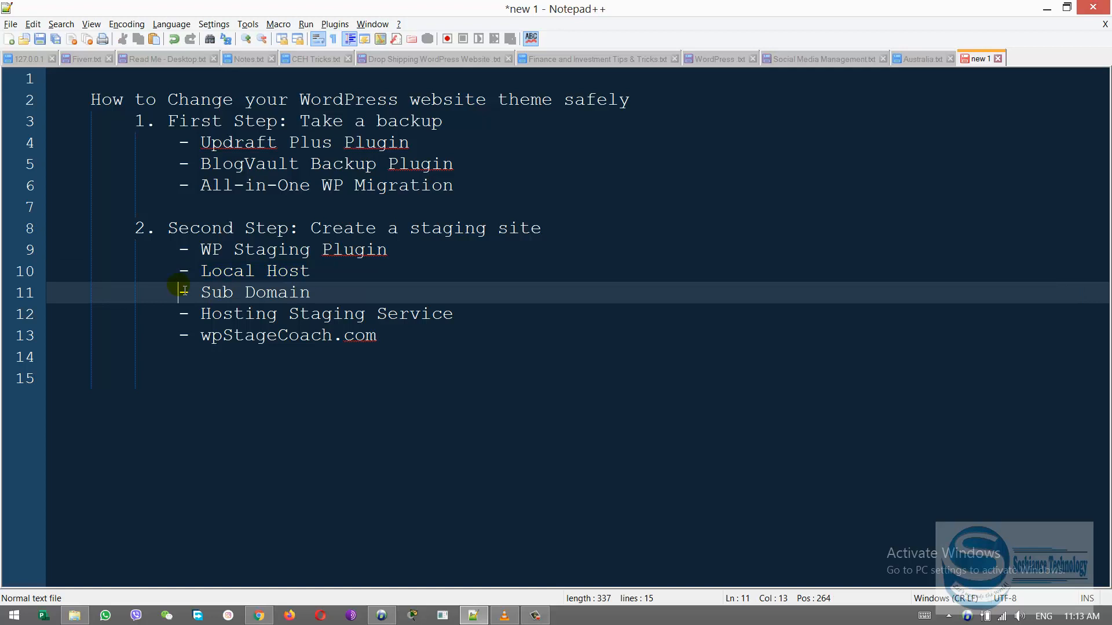
pyautogui.hotkey('shift', 'Right')
pyautogui.hotkey('shift', 'Right')
pyautogui.hotkey('shift', 'Right')
pyautogui.hotkey('shift', 'Right')
pyautogui.hotkey('shift', 'Right')
pyautogui.hotkey('shift', 'Right')
pyautogui.hotkey('shift', 'Right')
pyautogui.hotkey('shift', 'Right')
pyautogui.hotkey('shift', 'Right')
pyautogui.hotkey('shift', 'Right')
pyautogui.hotkey('shift', 'Right')
pyautogui.hotkey('shift', 'Right')
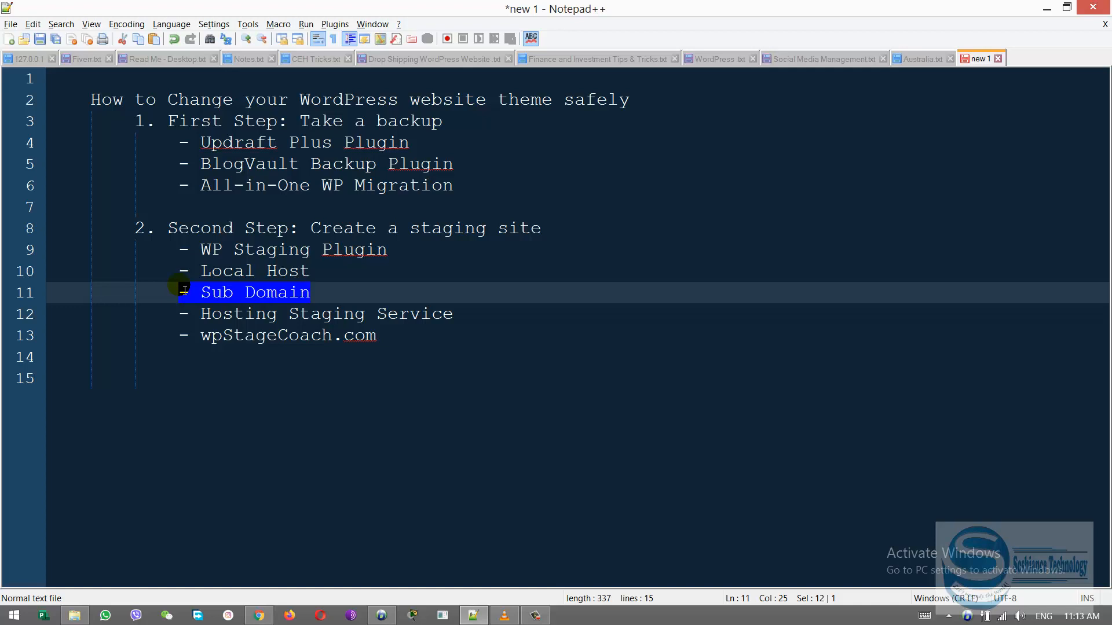
pyautogui.click(184, 313)
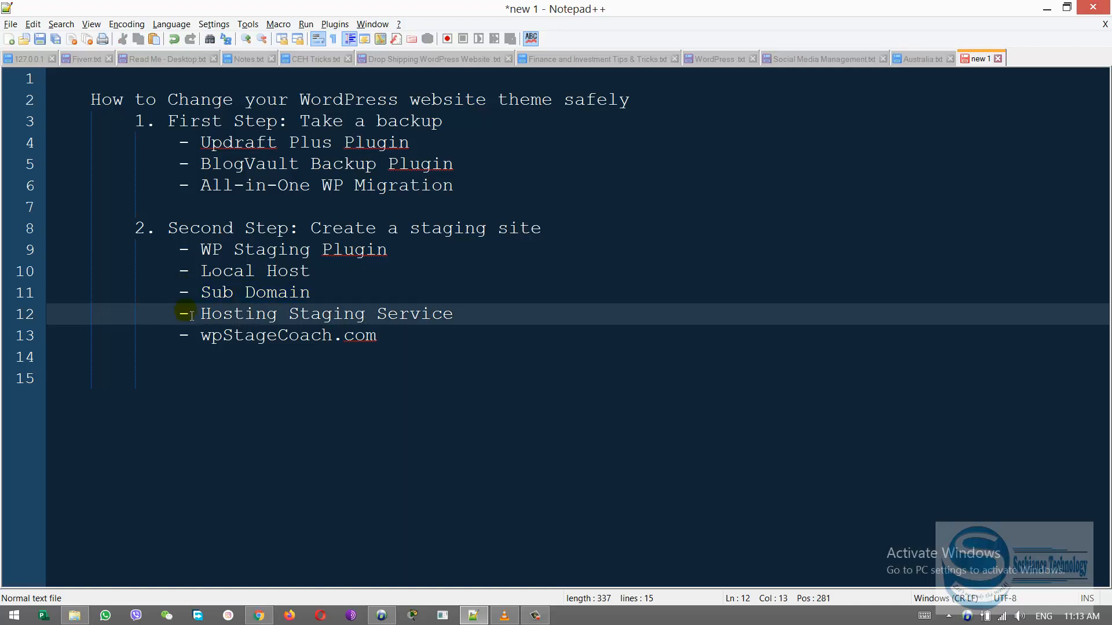
pyautogui.hotkey('ctrl', 'shift', 'Right')
pyautogui.hotkey('ctrl', 'shift', 'Right')
pyautogui.hotkey('ctrl', 'shift', 'Right')
pyautogui.hotkey('ctrl', 'shift', 'Right')
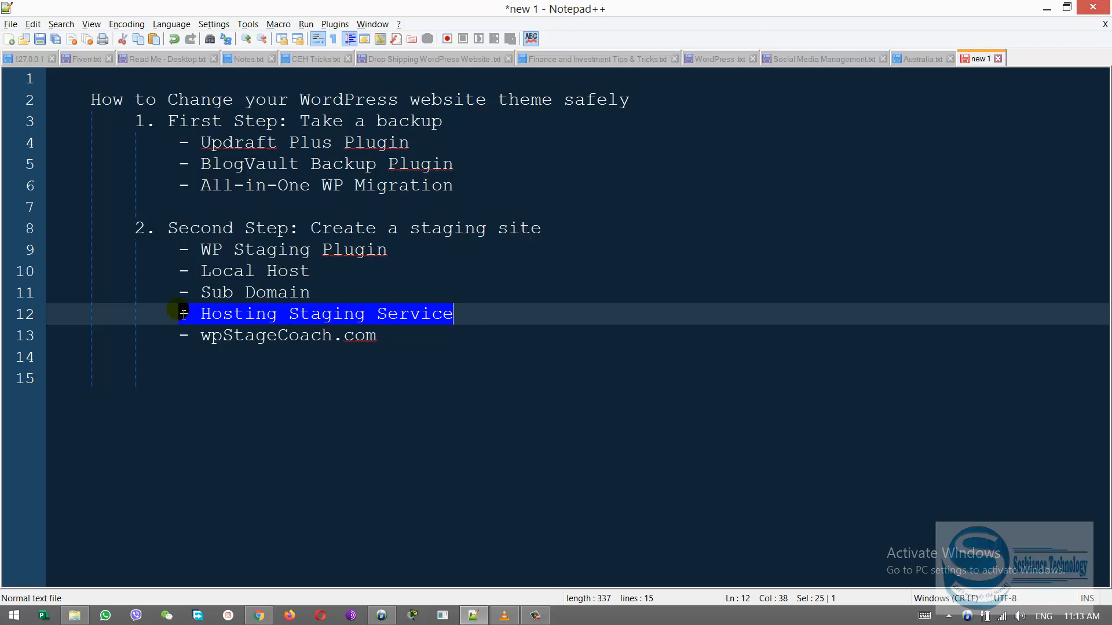
pyautogui.click(404, 338)
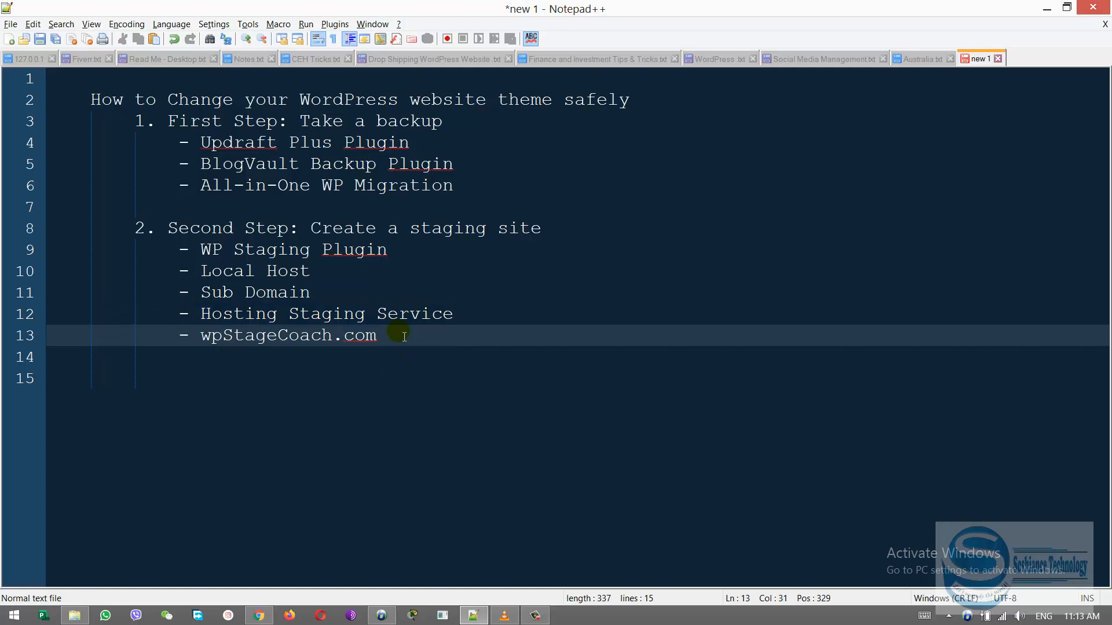
pyautogui.hotkey('ctrl', 'shift', 'Left')
pyautogui.hotkey('ctrl', 'shift', 'Left')
pyautogui.hotkey('ctrl', 'shift', 'Left')
pyautogui.hotkey('ctrl', 'shift', 'Left')
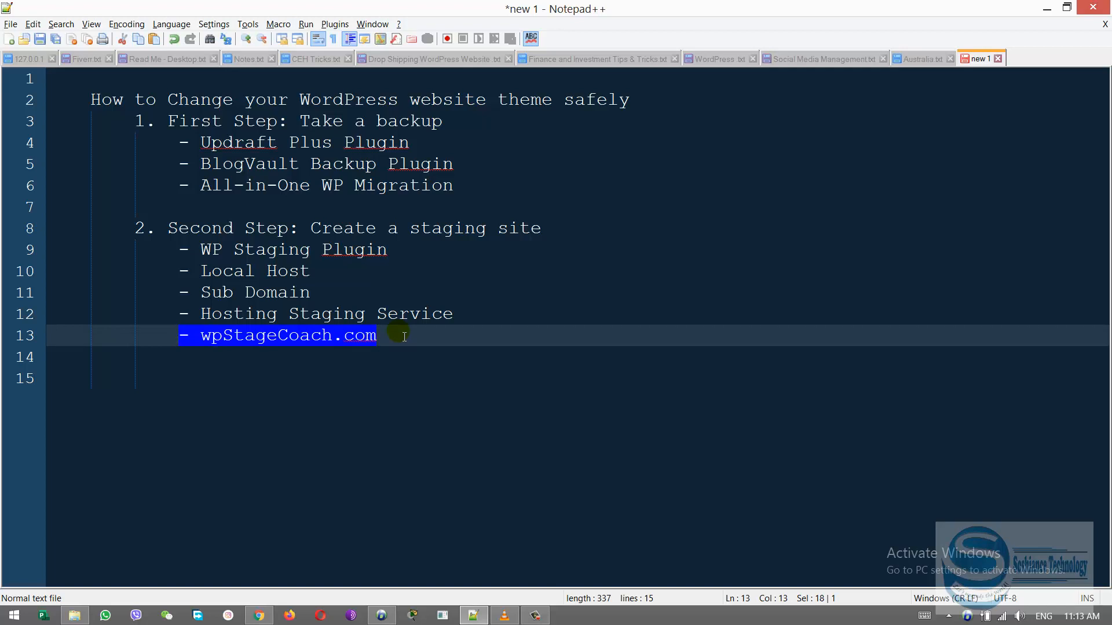
# Remove ".com" from the wpStageCoach entry in the list of staging options
pyautogui.click(404, 337)
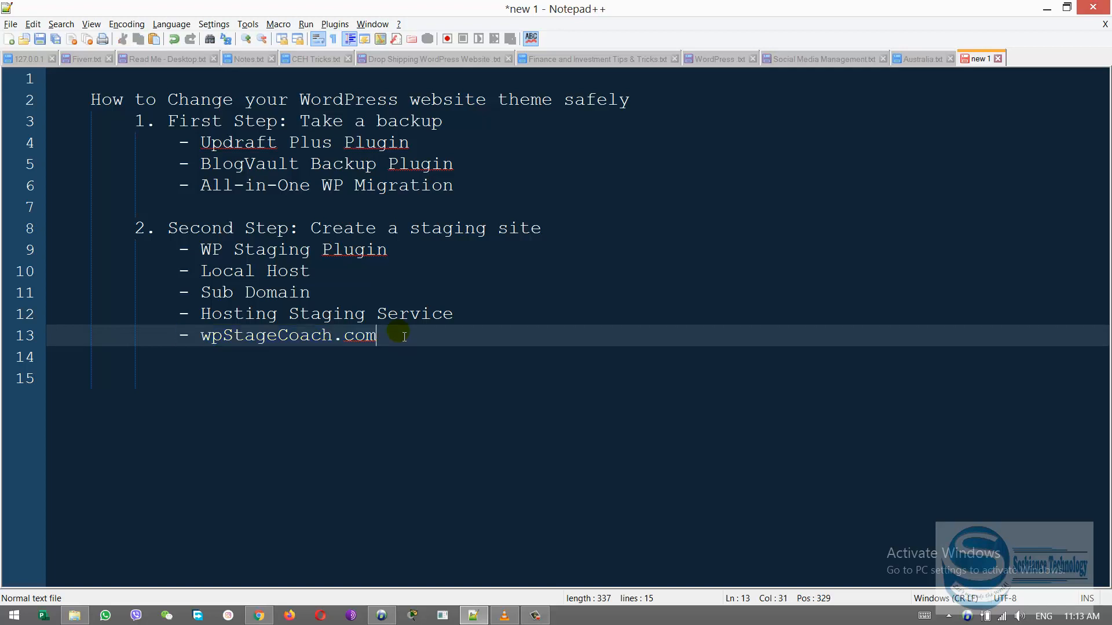
pyautogui.hotkey('ctrl', 'shift', 'Left')
pyautogui.hotkey('ctrl', 'shift', 'Left')
pyautogui.press('BackSpace')
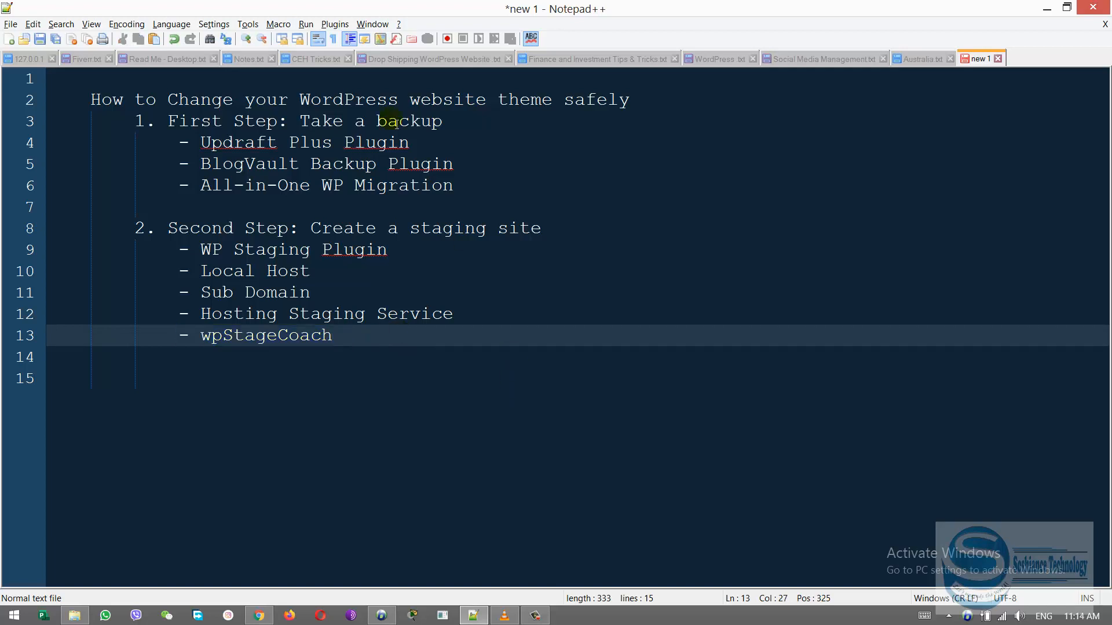
# Highlight the Updraft Plus Plugin entry in the backup list and the WP Staging Plugin entry in the staging list
pyautogui.click(171, 147)
pyautogui.moveTo(171, 148); pyautogui.dragTo(431, 145)
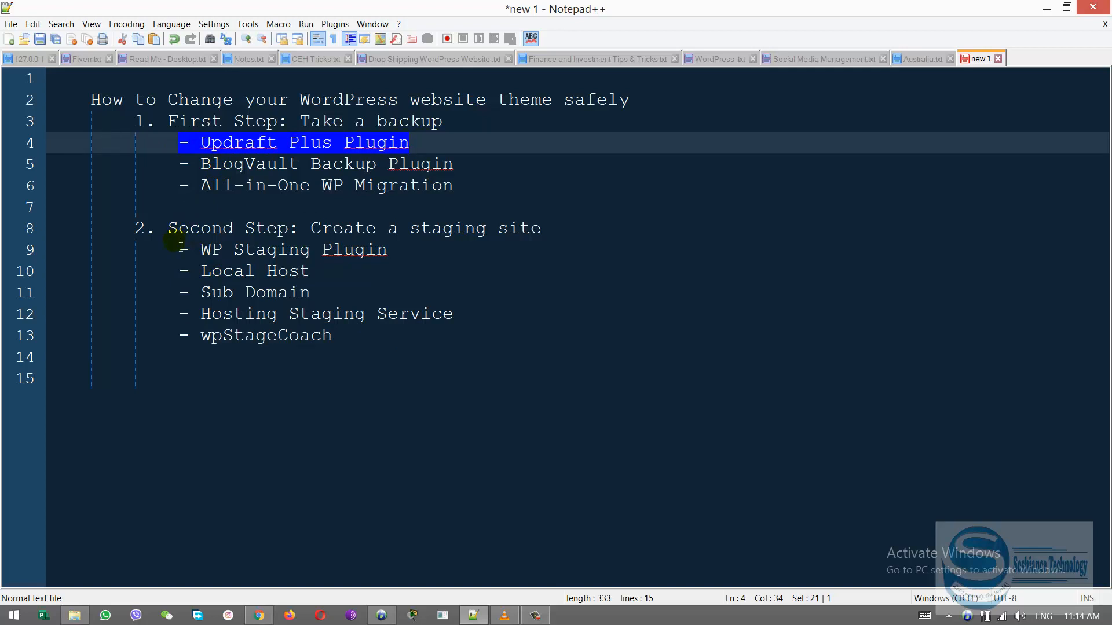
pyautogui.moveTo(182, 247); pyautogui.dragTo(404, 248)
pyautogui.click(424, 257)
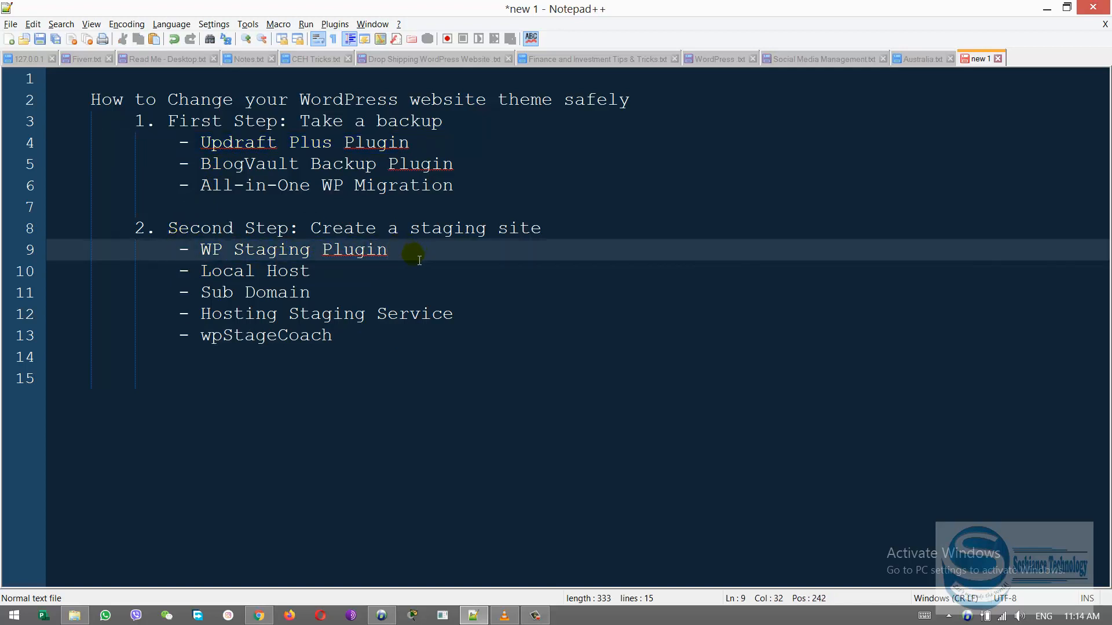
# Switch to Chrome and look through the website's Virtual Lobby page, including its panoramic lobby view
pyautogui.hotkey('alt', 'Tab')
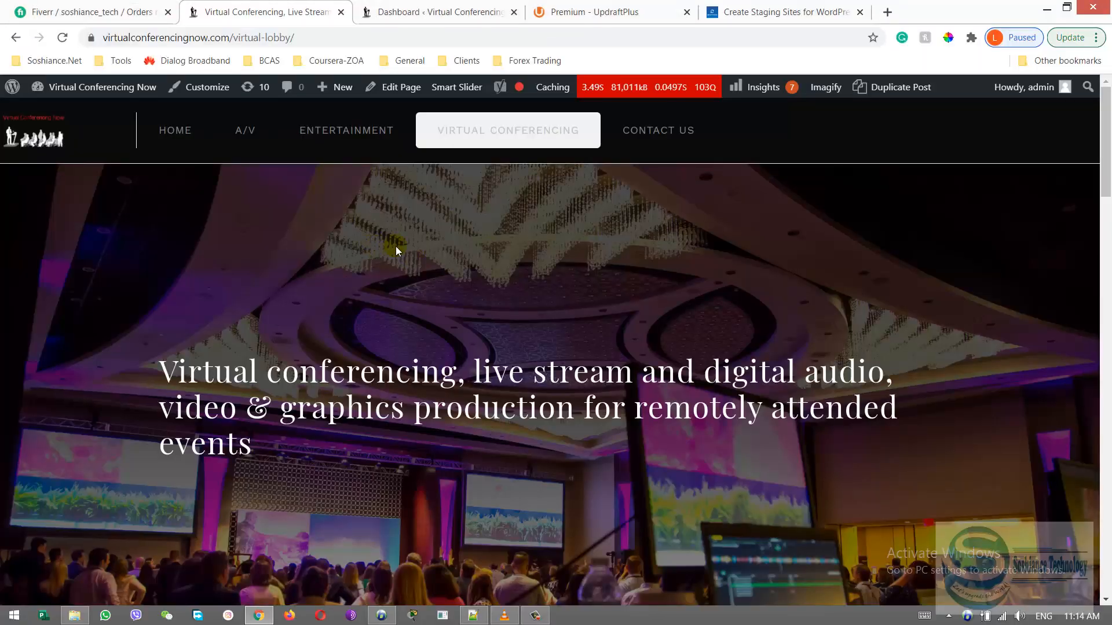
pyautogui.scroll(-4, 1107, 197)
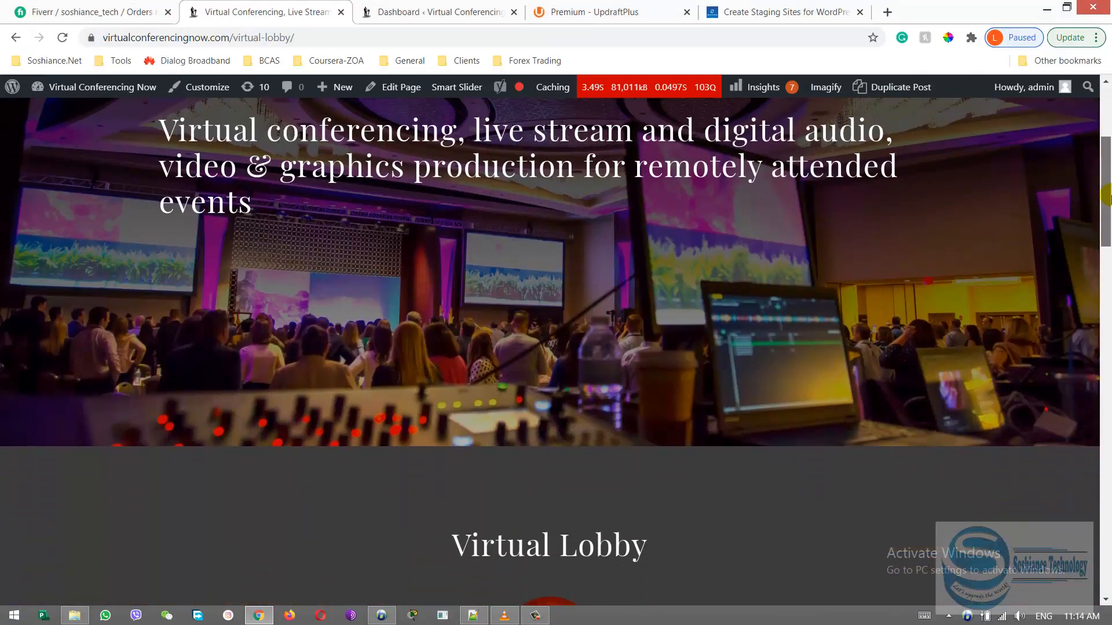
pyautogui.moveTo(1107, 197); pyautogui.dragTo(1108, 347)
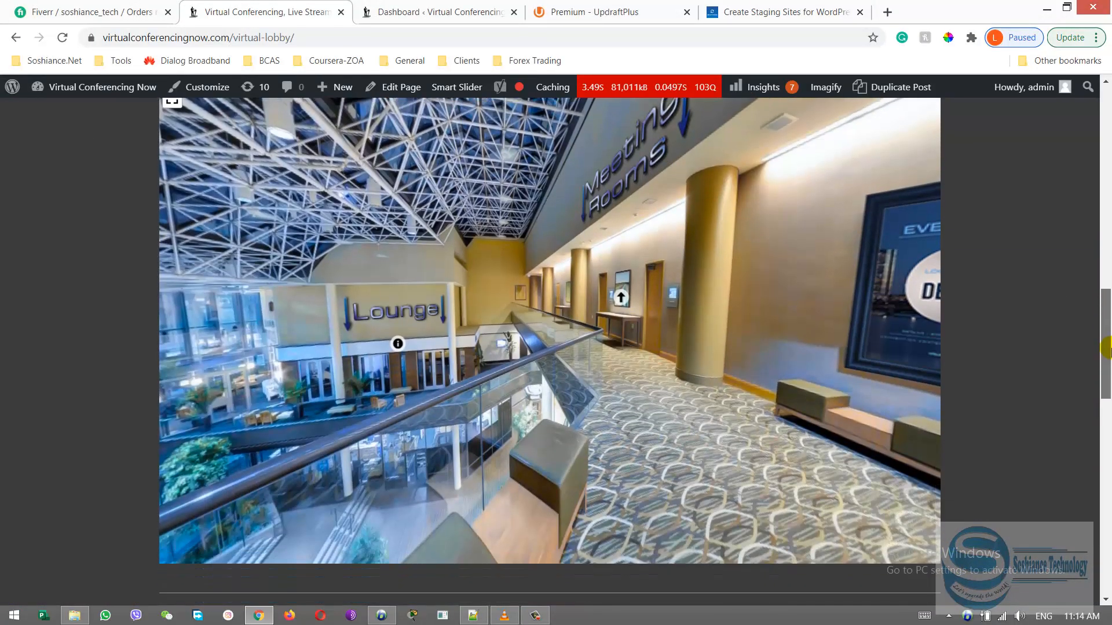
pyautogui.moveTo(559, 337); pyautogui.dragTo(260, 347)
pyautogui.moveTo(1107, 333); pyautogui.dragTo(1107, 130)
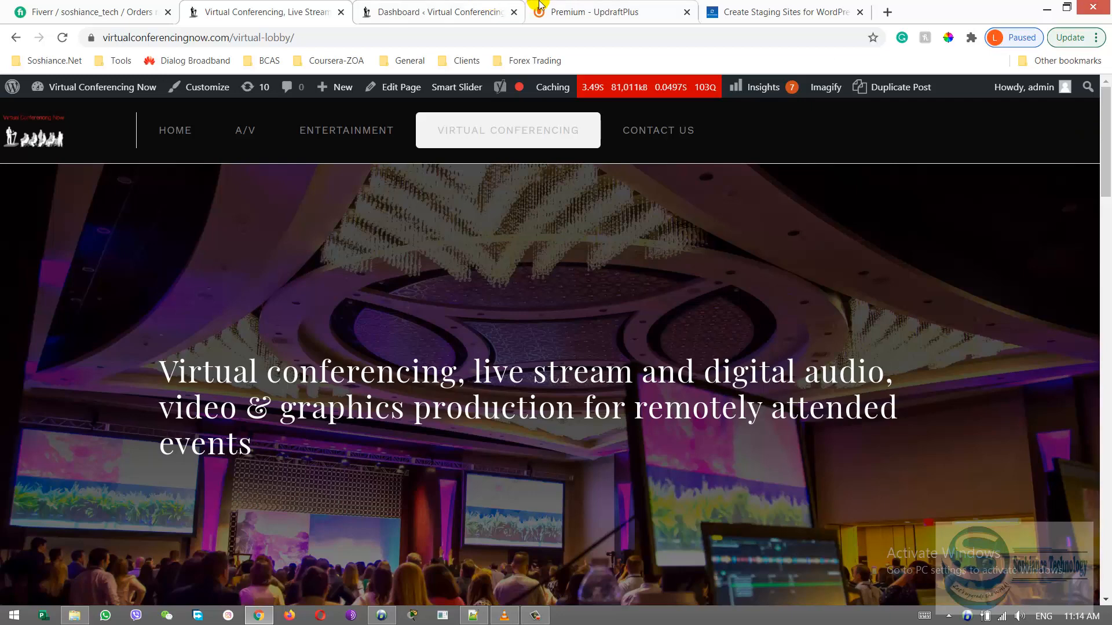
# Open the site's WordPress admin dashboard and view it from its beginning
pyautogui.click(495, 6)
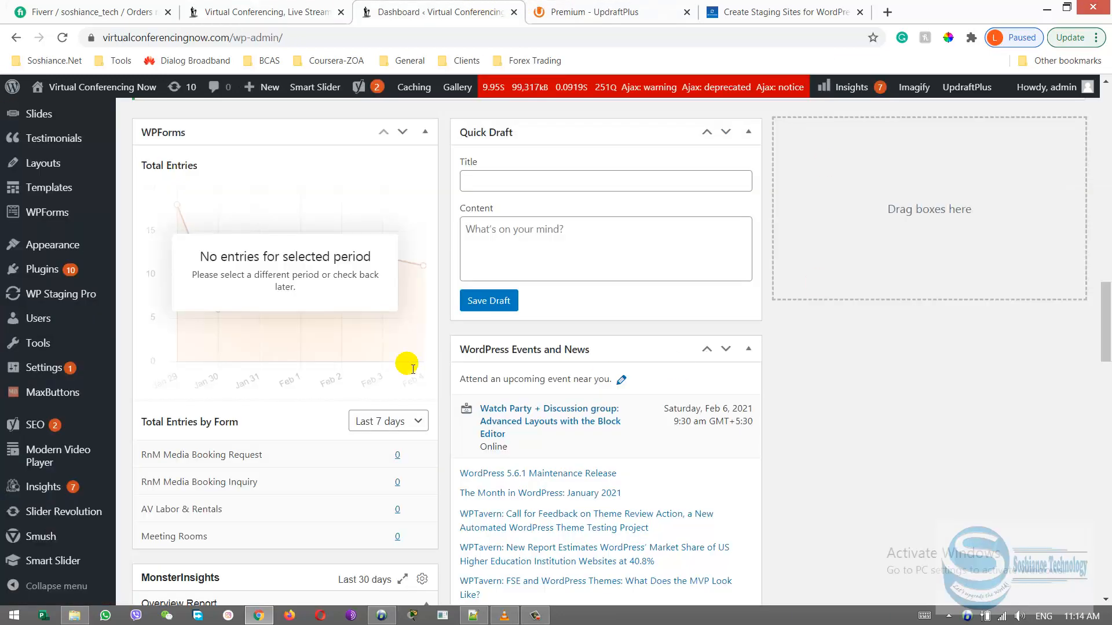
pyautogui.scroll(8, 217, 377)
pyautogui.scroll(5, 227, 380)
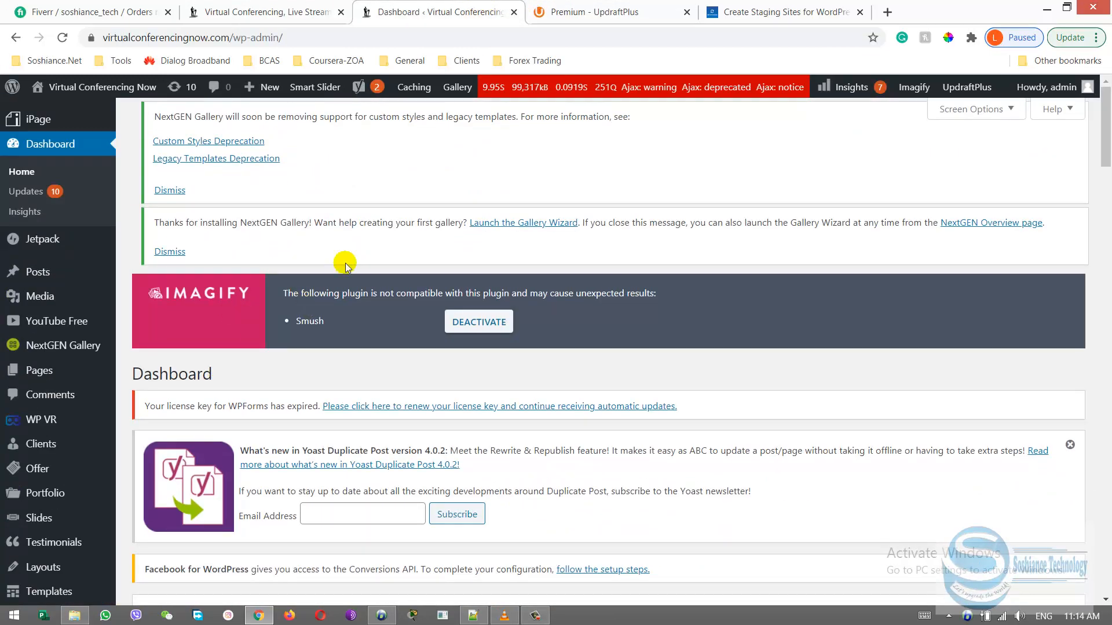
# Review the subscription plans on the UpdraftPlus Premium page, and close that page
pyautogui.click(601, 4)
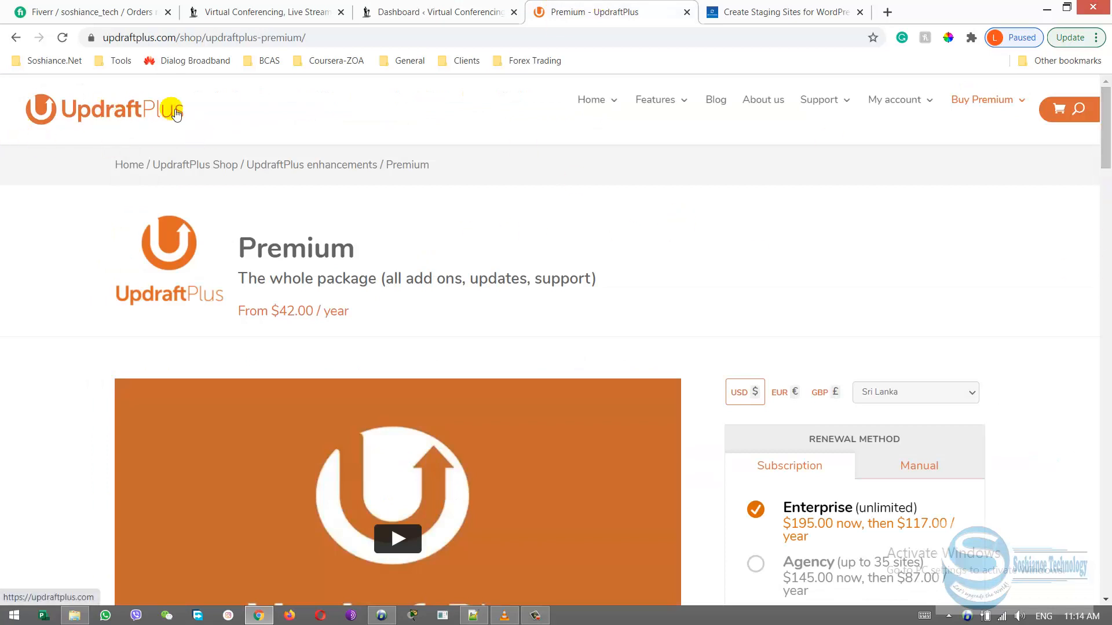
pyautogui.moveTo(1111, 126)
pyautogui.mouseDown()
pyautogui.moveTo(1109, 166)
pyautogui.moveTo(1110, 143)
pyautogui.mouseUp()
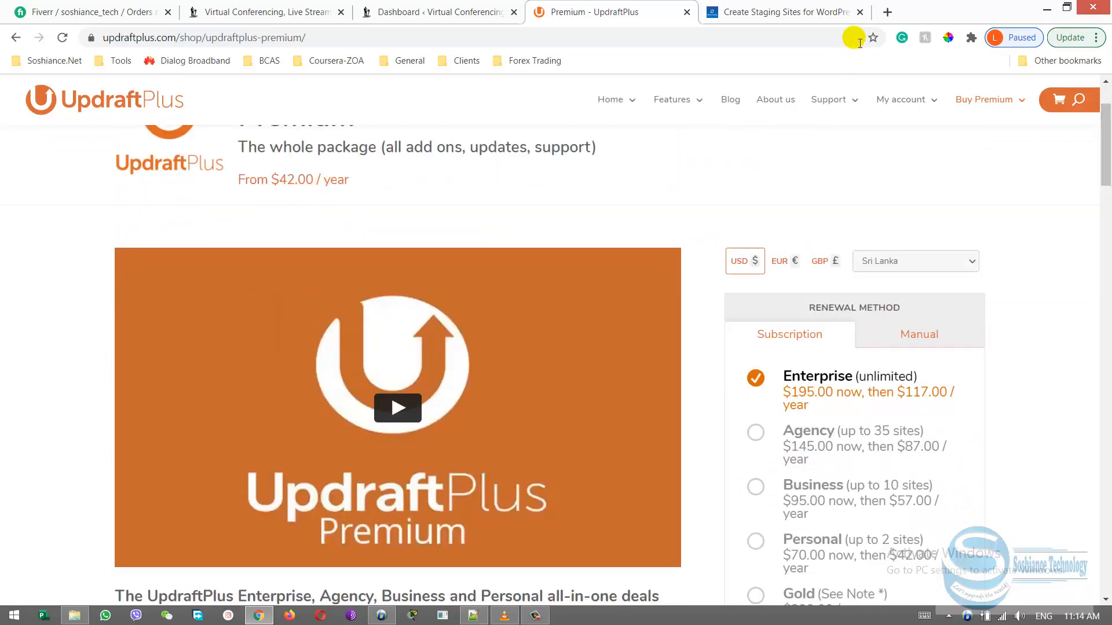
pyautogui.click(687, 12)
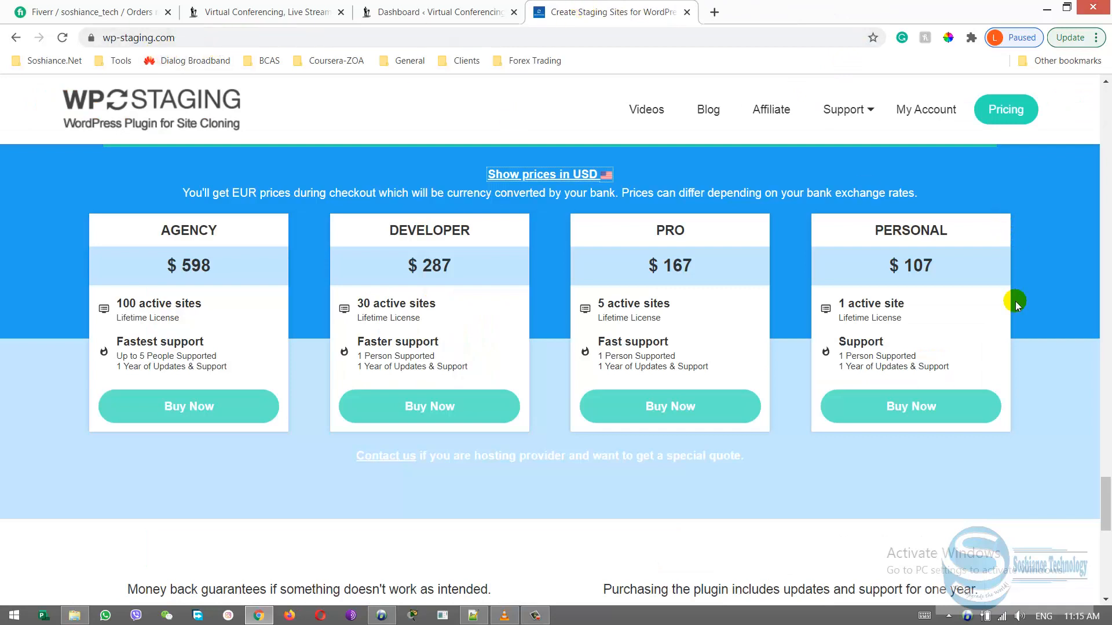
# Examine the price of the Personal licence on the WP Staging pricing page
pyautogui.moveTo(906, 271); pyautogui.dragTo(955, 265)
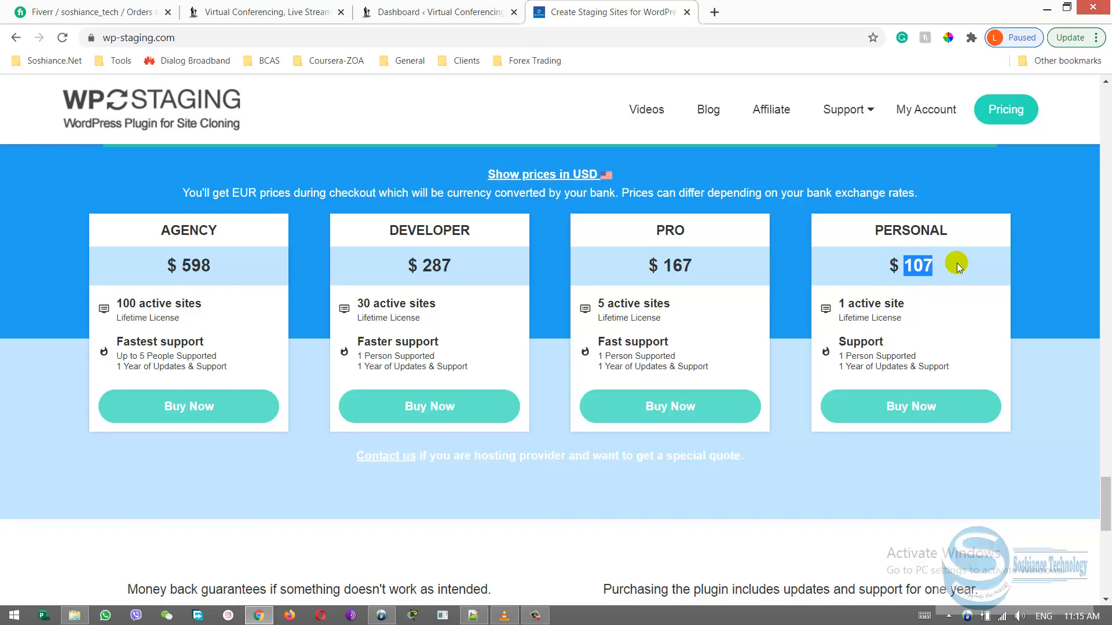
pyautogui.click(920, 265)
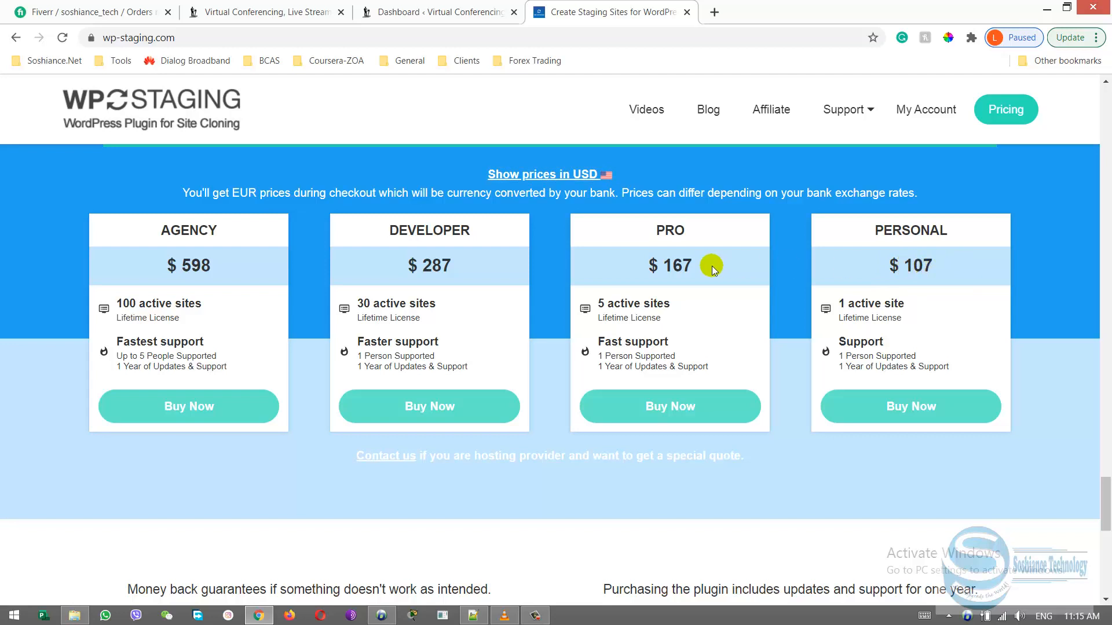
# Examine the price and site allowance of the Pro licence on the WP Staging pricing page
pyautogui.moveTo(662, 266); pyautogui.dragTo(705, 270)
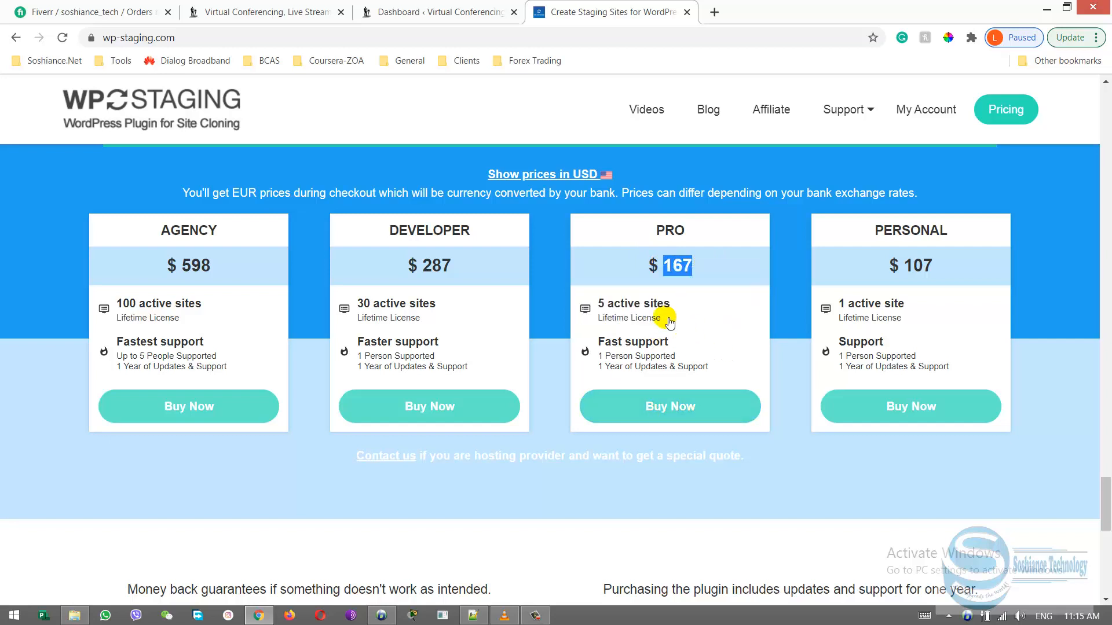
pyautogui.moveTo(650, 315)
pyautogui.doubleClick(670, 230)
pyautogui.click(700, 236)
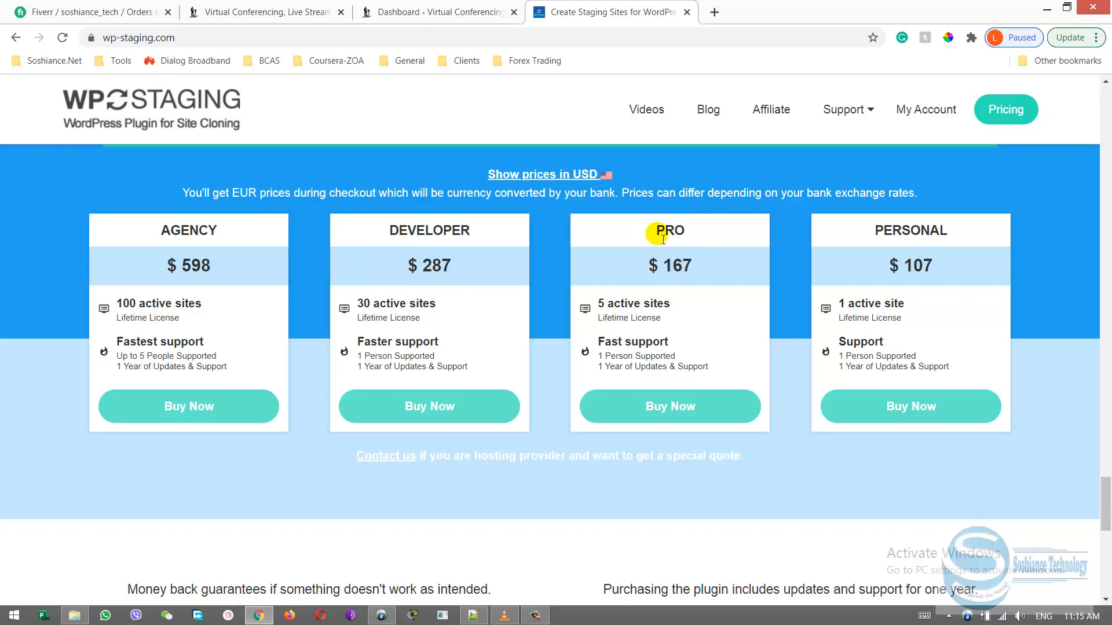
pyautogui.moveTo(657, 234); pyautogui.dragTo(687, 234)
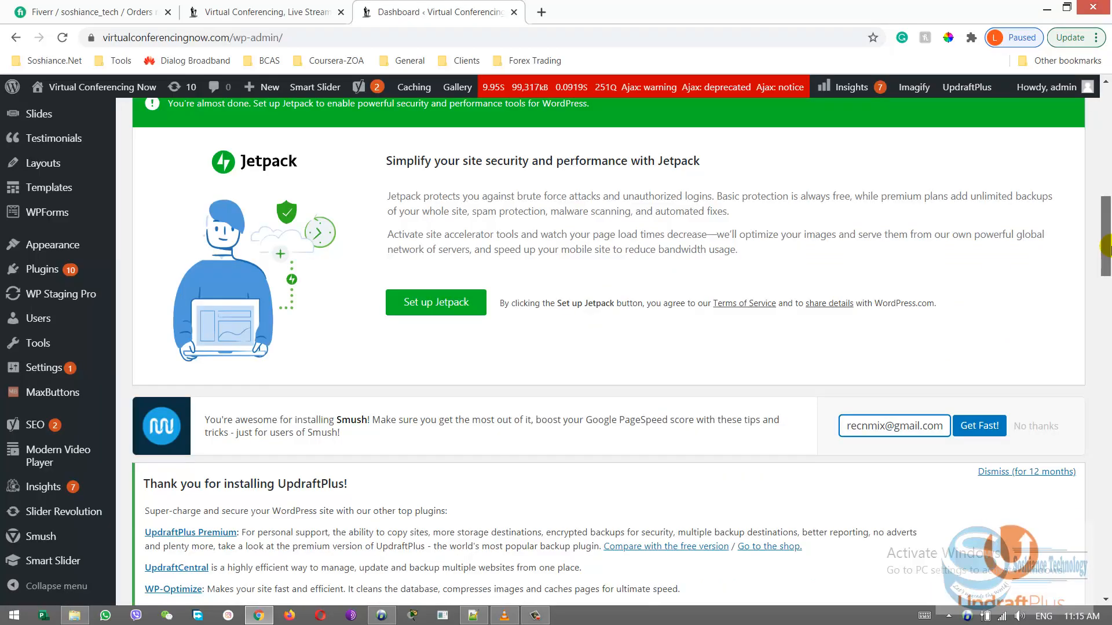
# Return to the live site's dashboard, open the UpdraftPlus Backups settings and review the existing backups
pyautogui.moveTo(1109, 257); pyautogui.dragTo(1107, 300)
pyautogui.moveTo(86, 381)
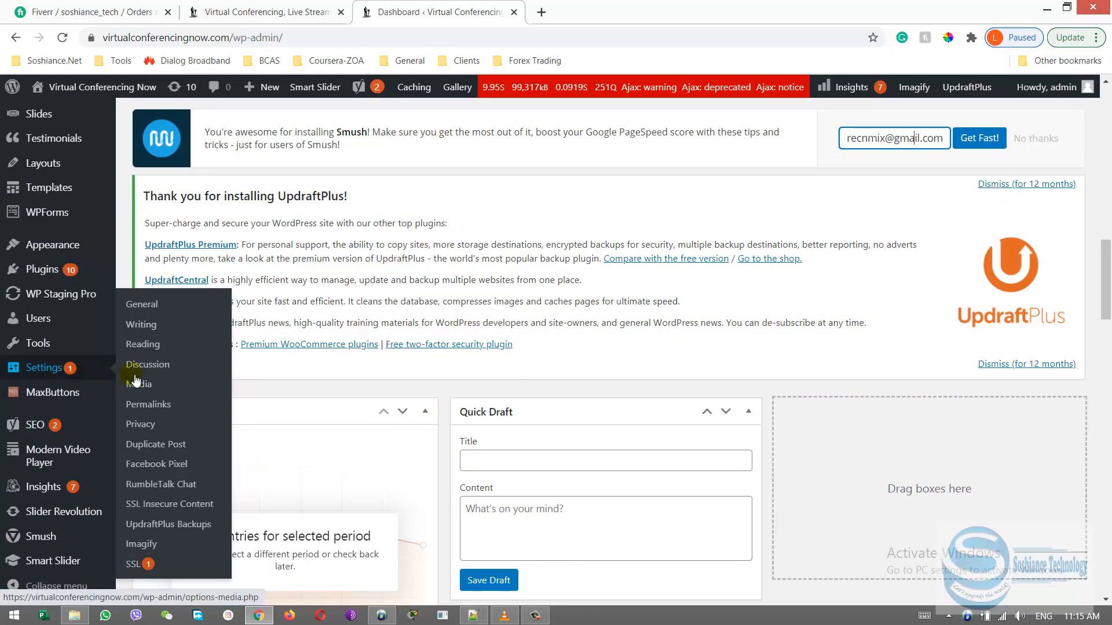
pyautogui.click(180, 534)
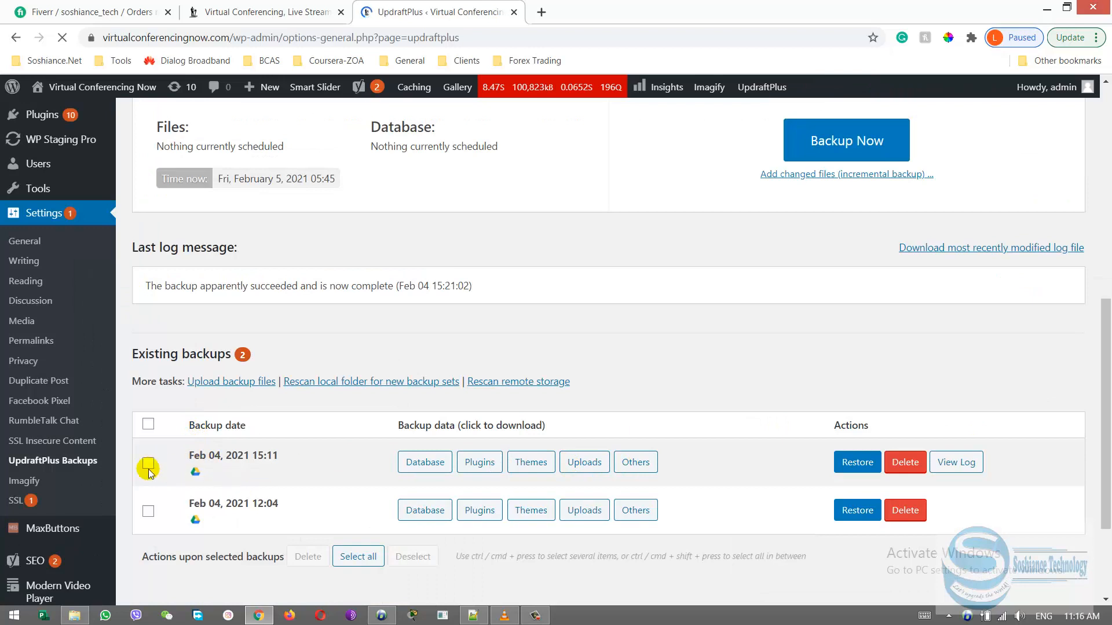
pyautogui.moveTo(1105, 460); pyautogui.dragTo(1106, 400)
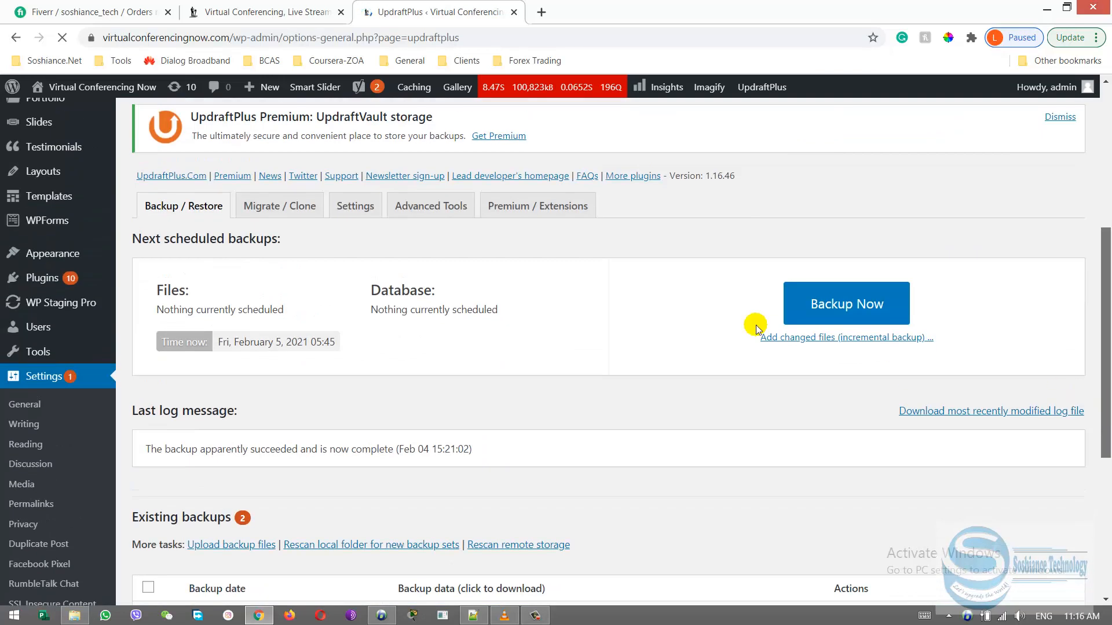
# Review the options for taking a new UpdraftPlus backup, and cancel without starting it
pyautogui.click(889, 317)
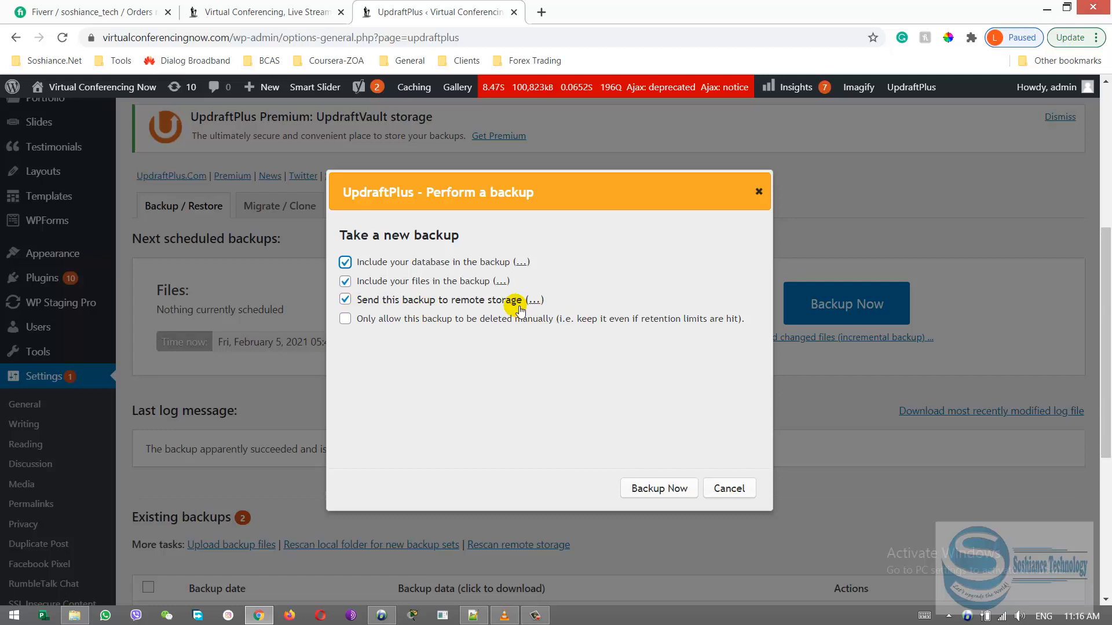
pyautogui.click(739, 486)
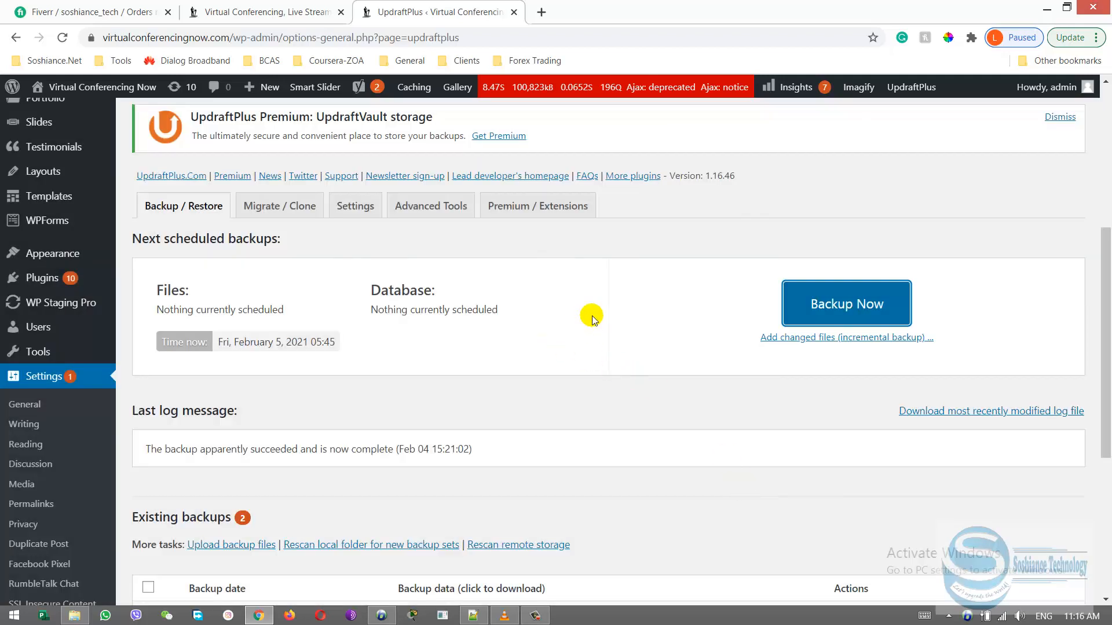
pyautogui.scroll(-5, 726, 402)
pyautogui.scroll(3, 514, 351)
# Open the WP Staging Pro sites page and review its WordPress compatibility notice and existing staging sites
pyautogui.moveTo(86, 172)
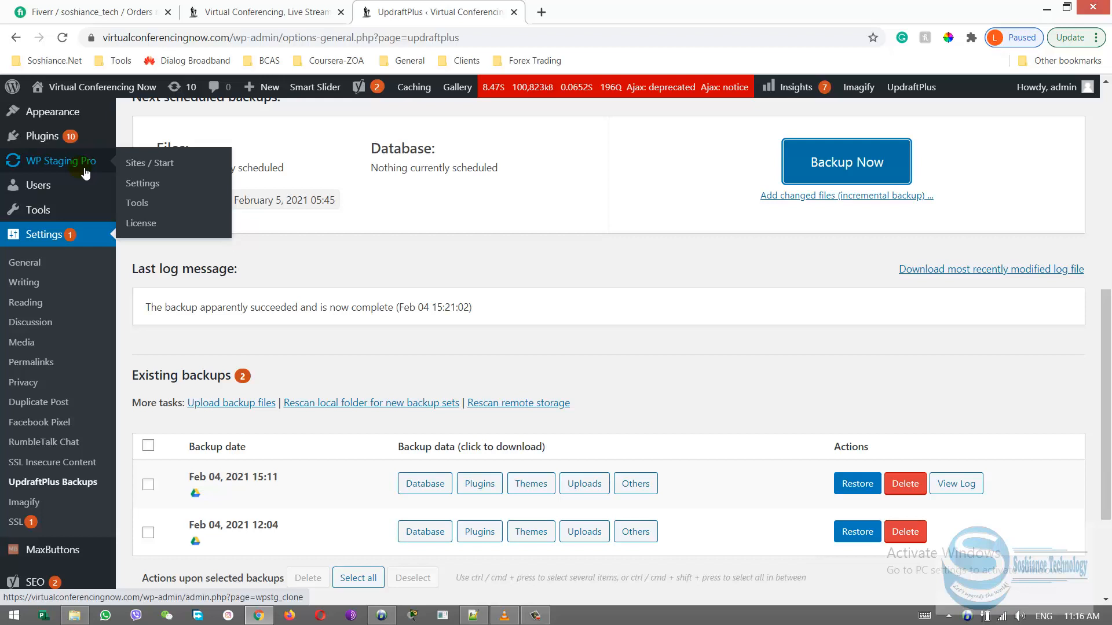
pyautogui.click(86, 173)
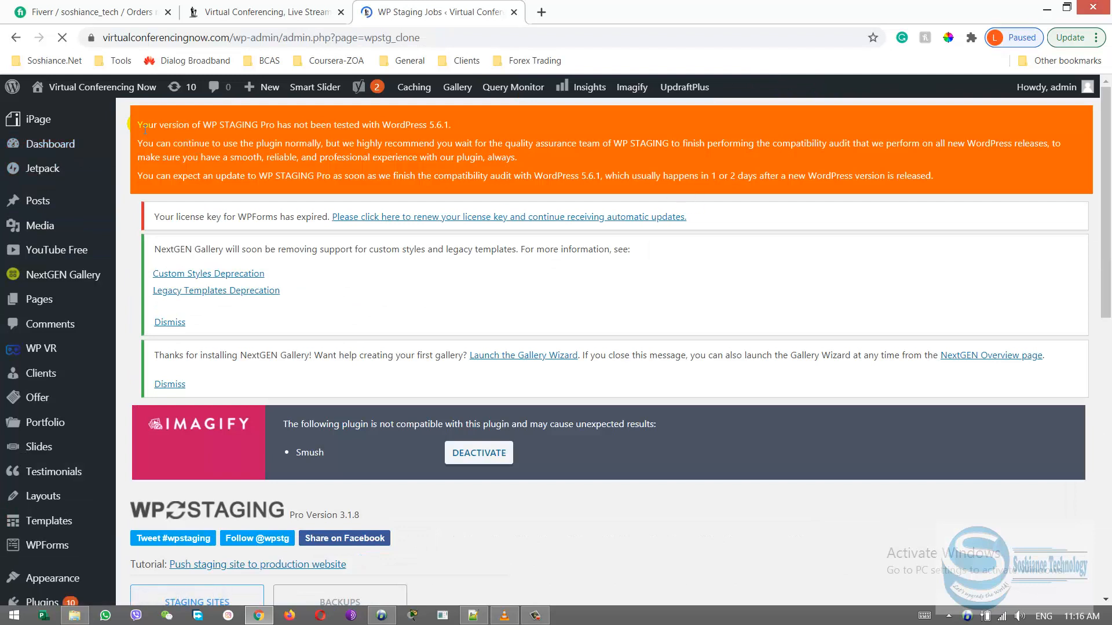
pyautogui.moveTo(137, 125); pyautogui.dragTo(610, 143)
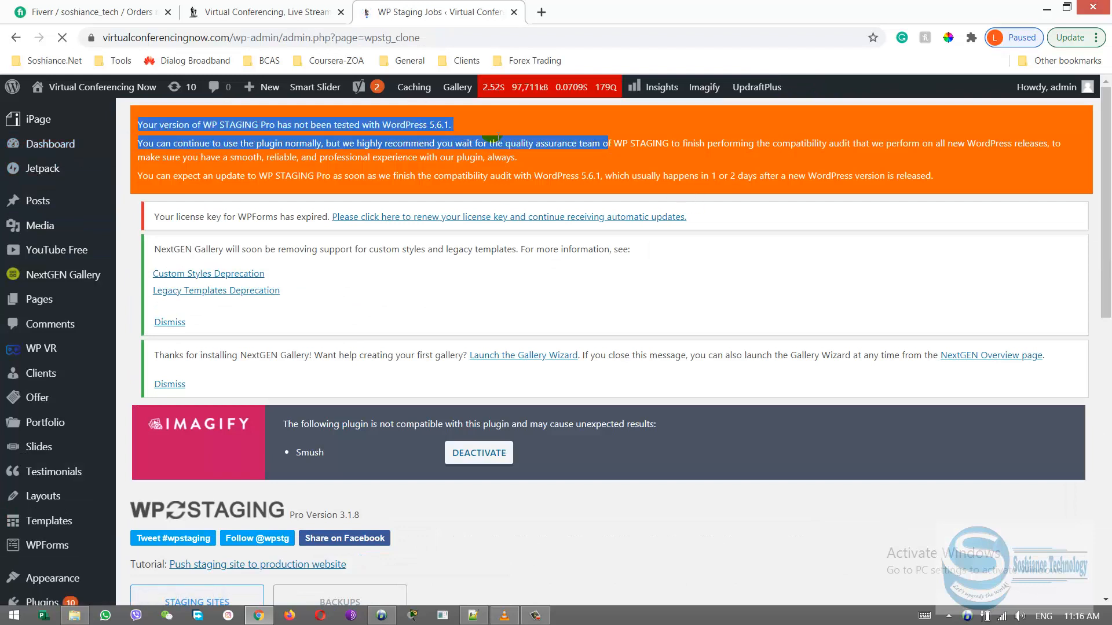
pyautogui.scroll(-4, 658, 186)
pyautogui.scroll(-4, 695, 274)
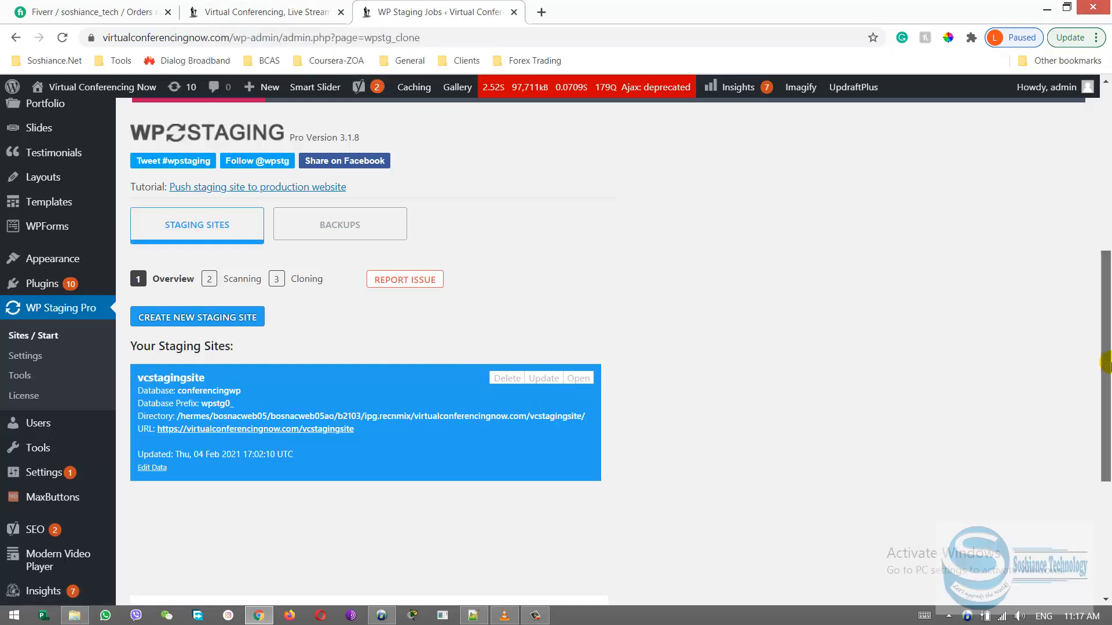
pyautogui.scroll(1, 1106, 351)
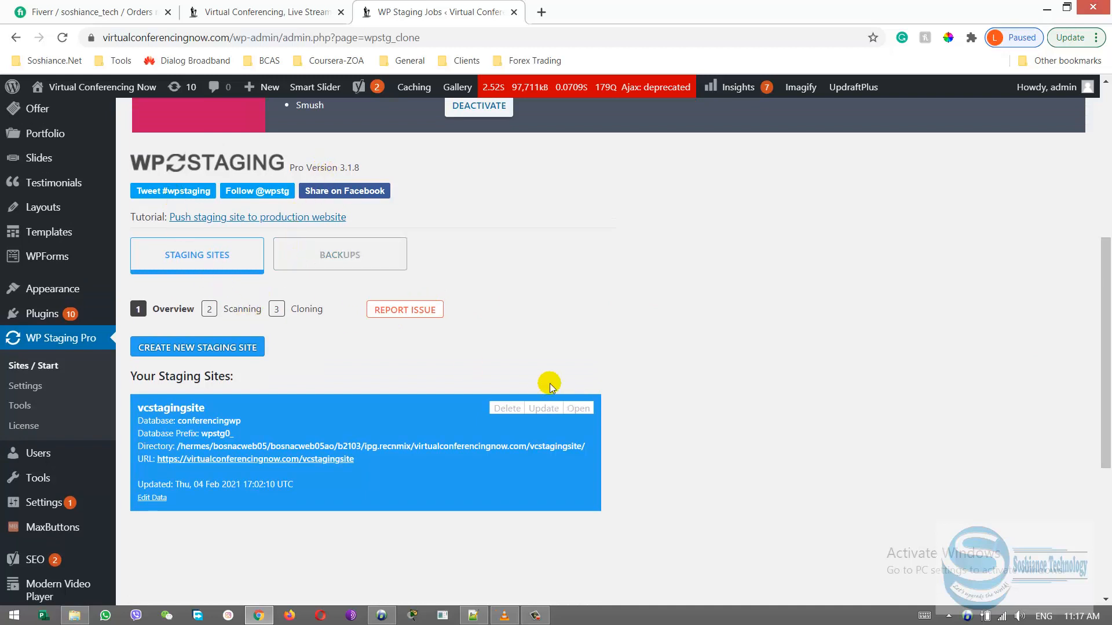
# Create a new staging site named "Staging site 2" and run the cloning through to its completion page
pyautogui.click(229, 351)
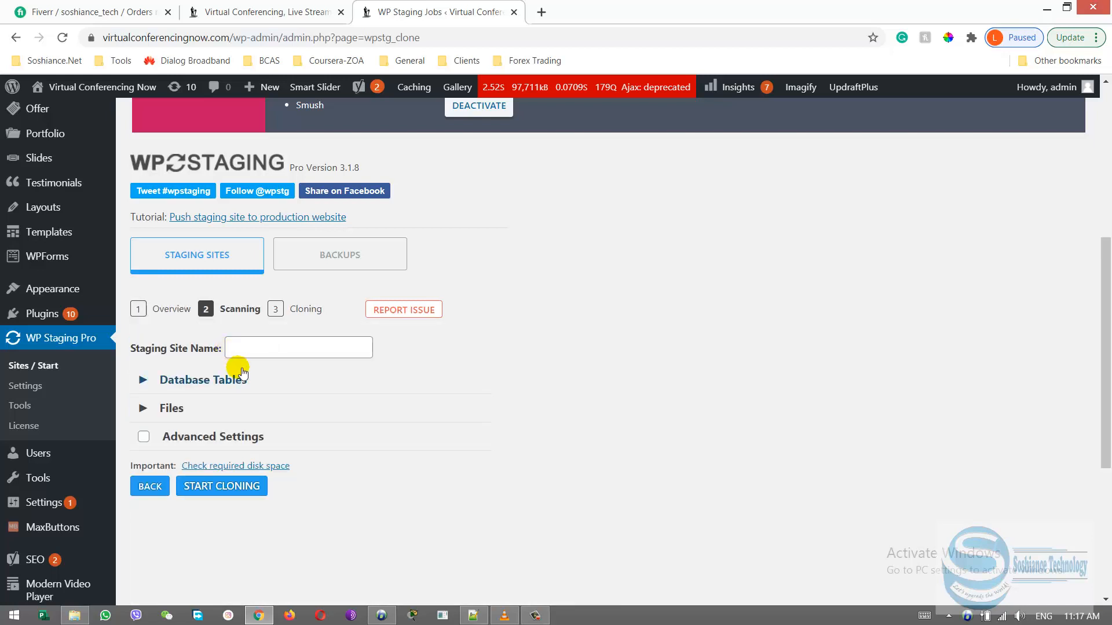
pyautogui.click(272, 348)
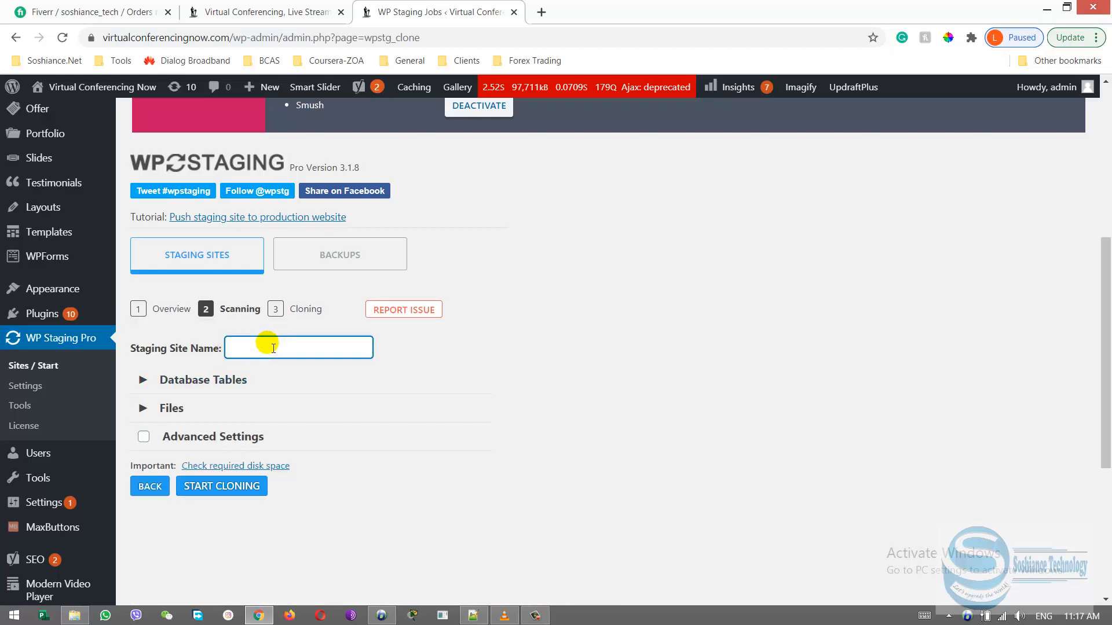
pyautogui.write('Staging site 2')
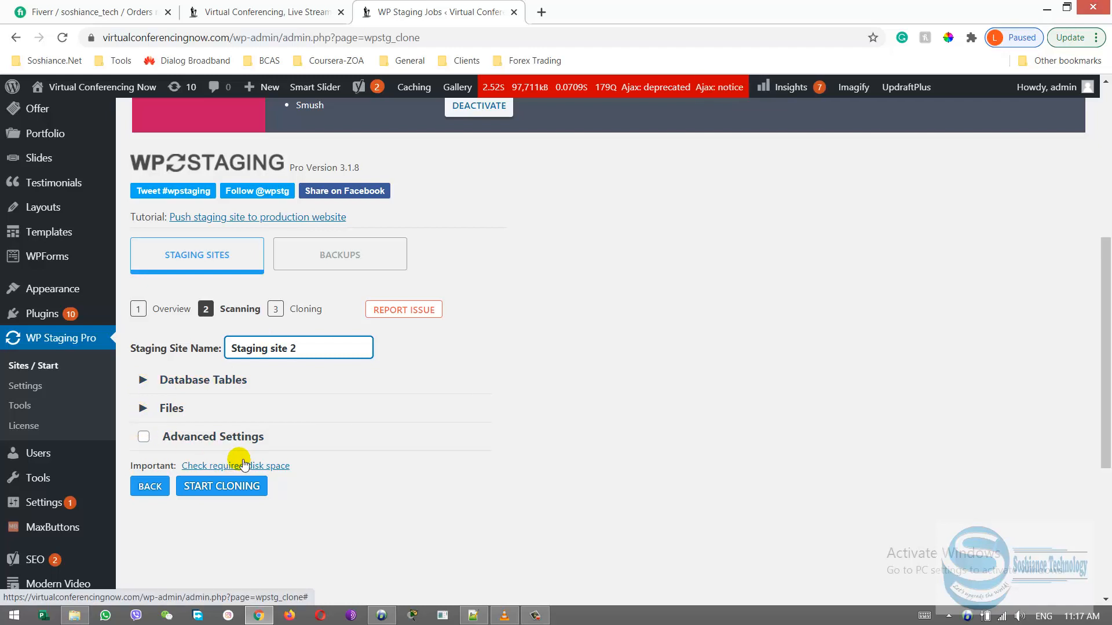
pyautogui.click(239, 488)
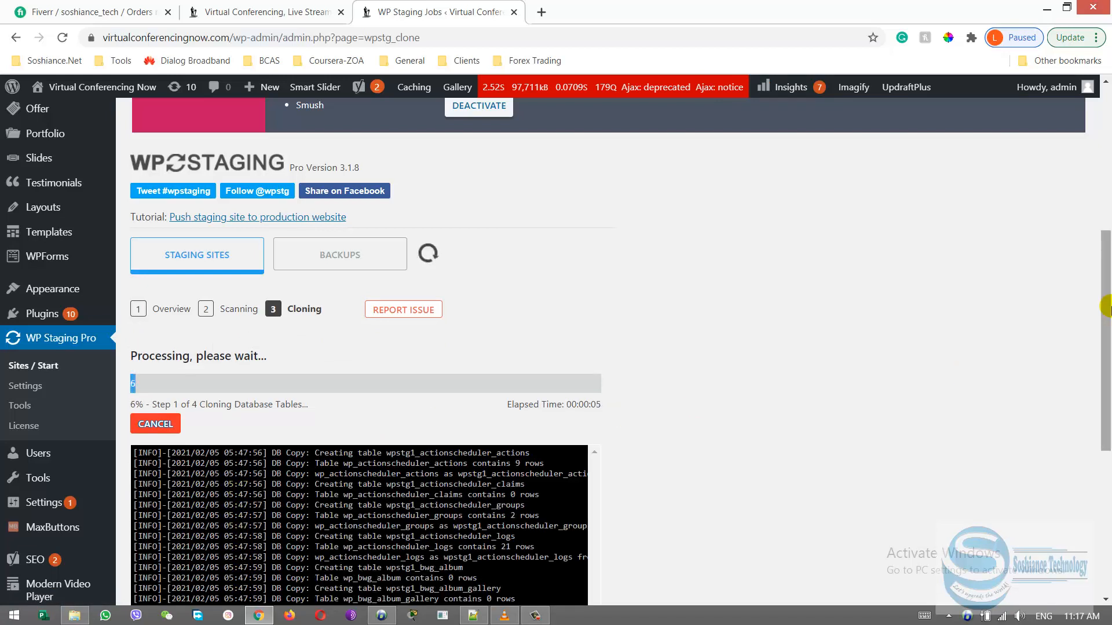
pyautogui.moveTo(1106, 327); pyautogui.dragTo(1105, 373)
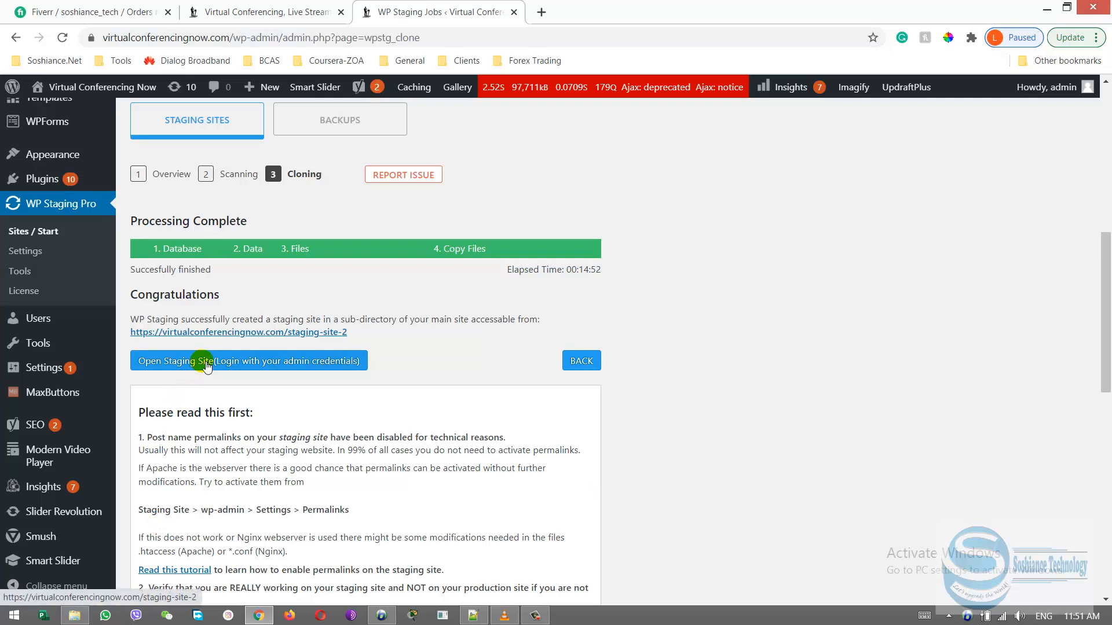
# Open the staging site and compare its home page and admin bar with those of the live site
pyautogui.click(304, 364)
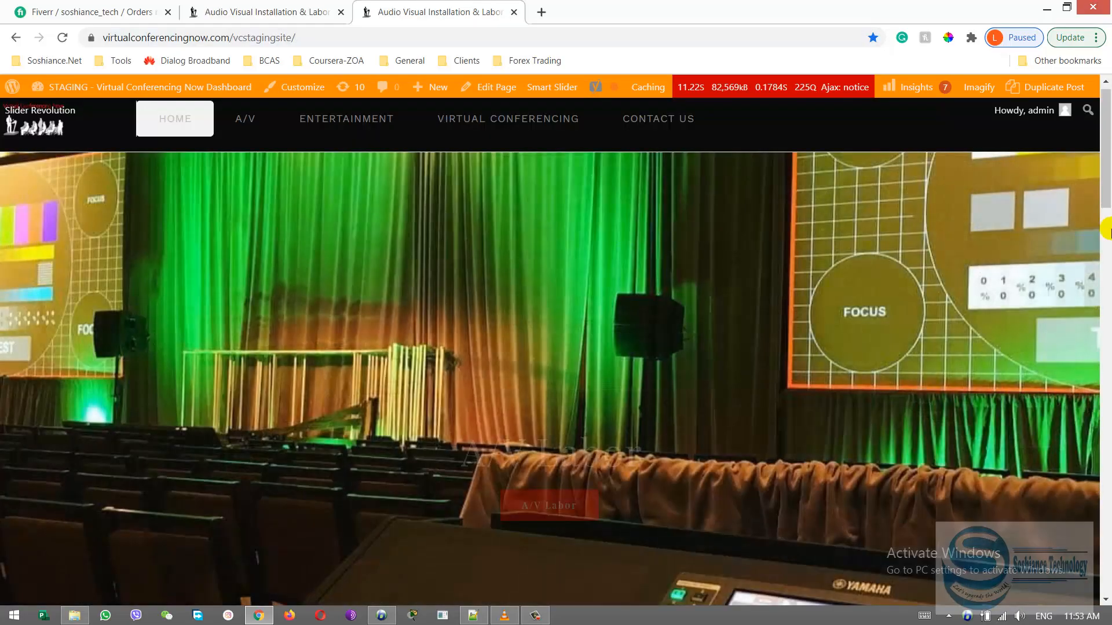
pyautogui.moveTo(1106, 171); pyautogui.dragTo(1092, 110)
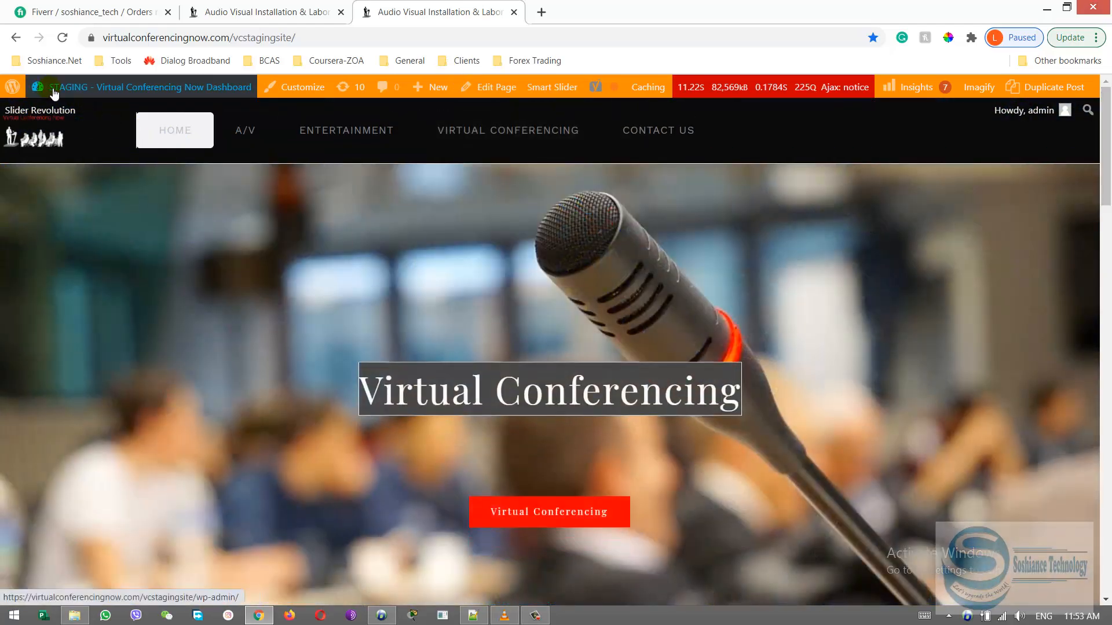
pyautogui.moveTo(81, 92)
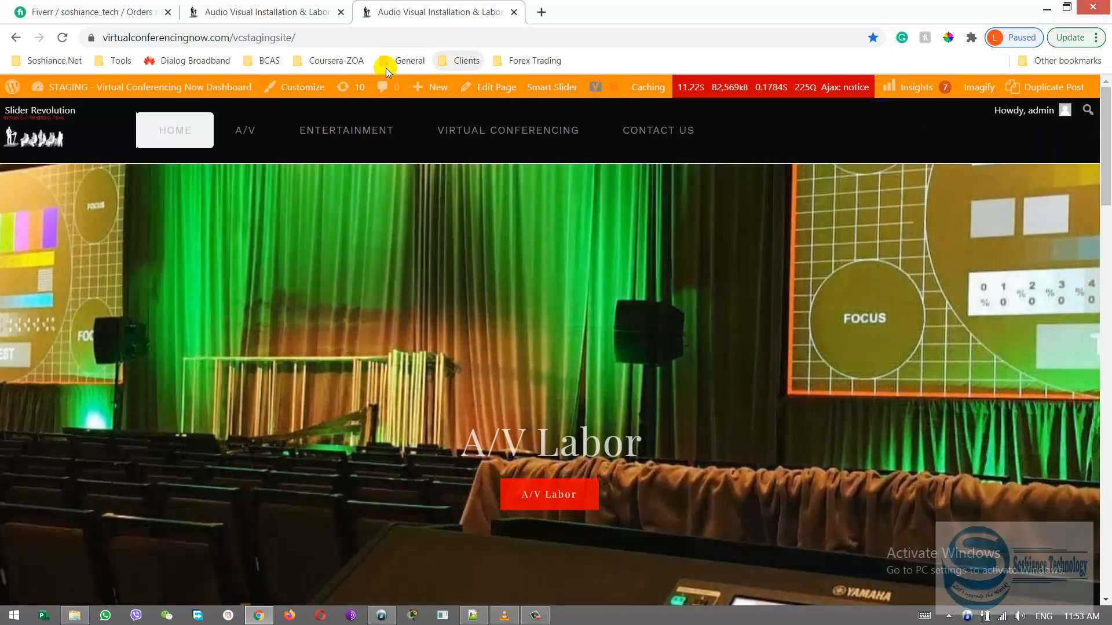
pyautogui.click(276, 7)
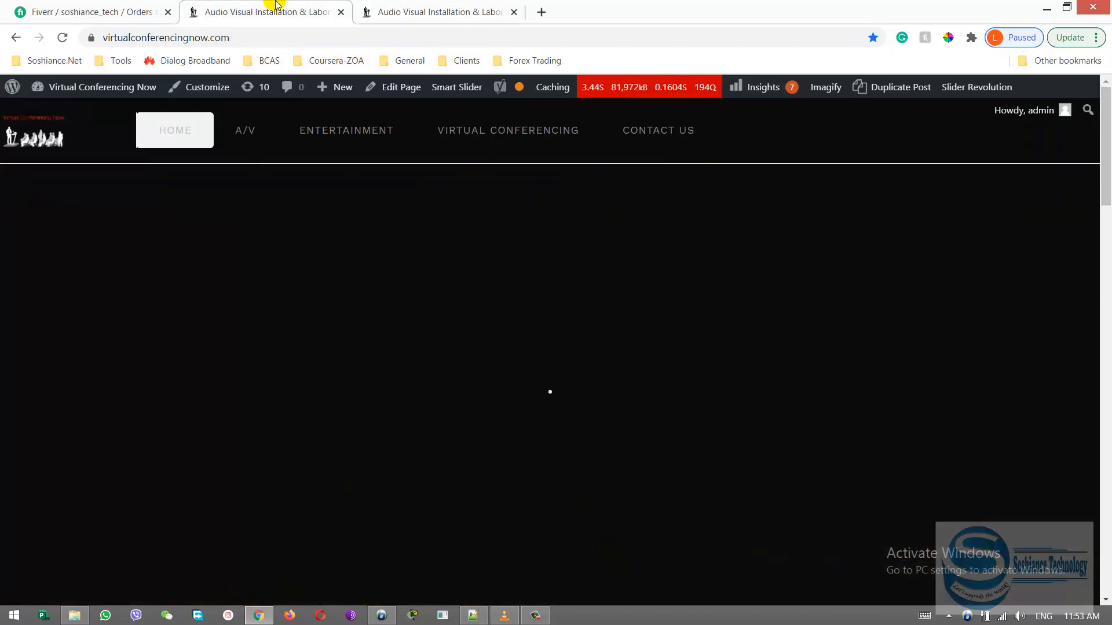
pyautogui.scroll(-10, 933, 194)
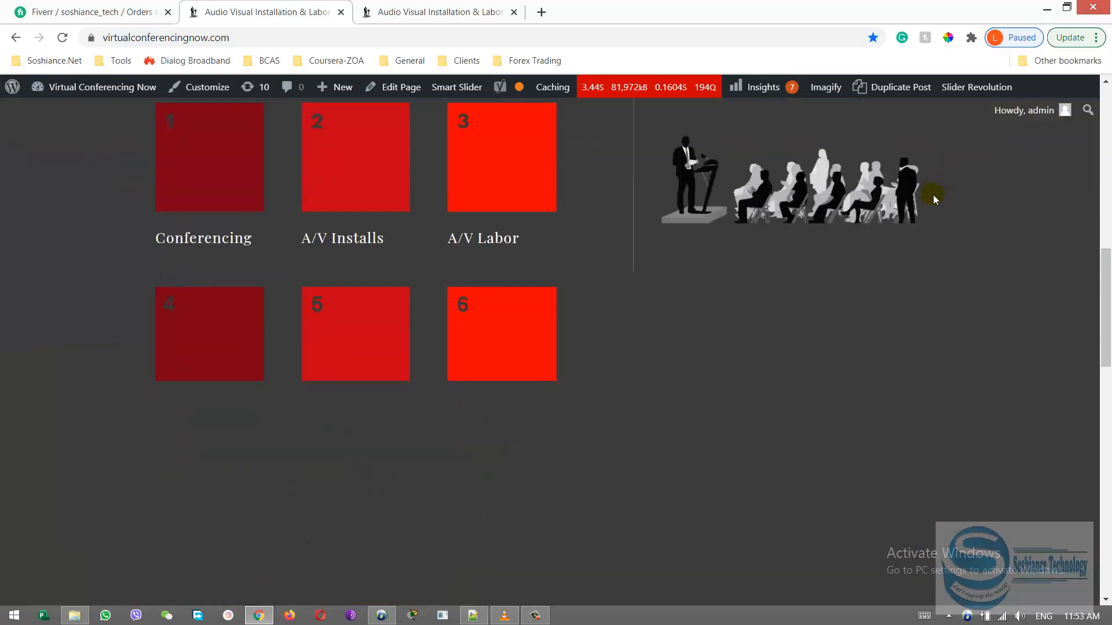
# Switch back to the staging site, open its admin dashboard and look through it
pyautogui.click(489, 11)
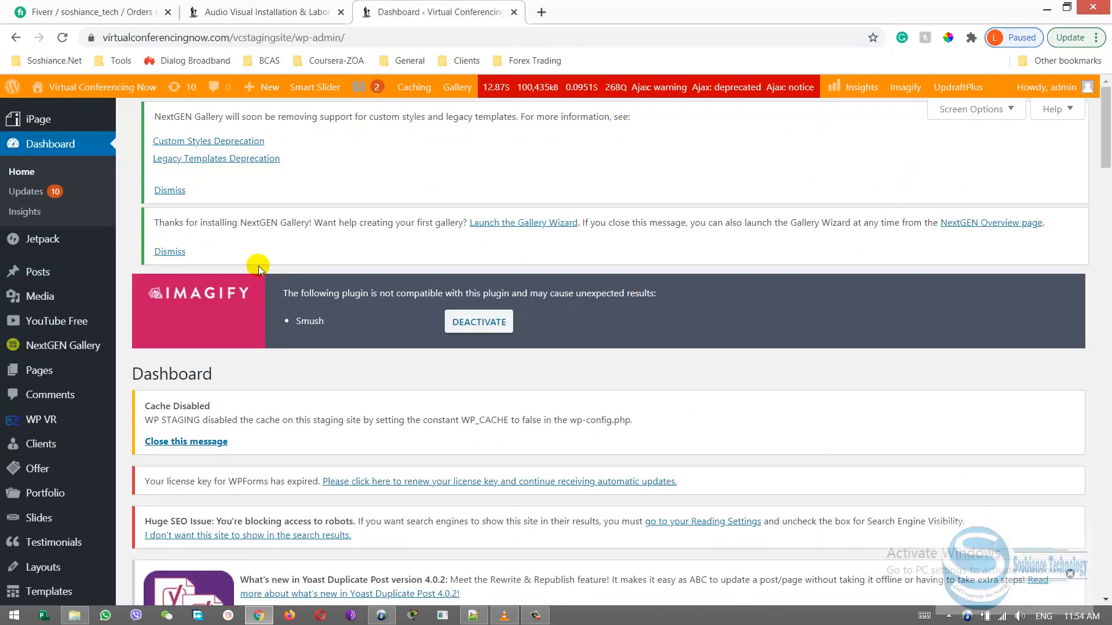
pyautogui.scroll(-10, 273, 267)
pyautogui.scroll(-5, 278, 266)
pyautogui.scroll(15, 277, 266)
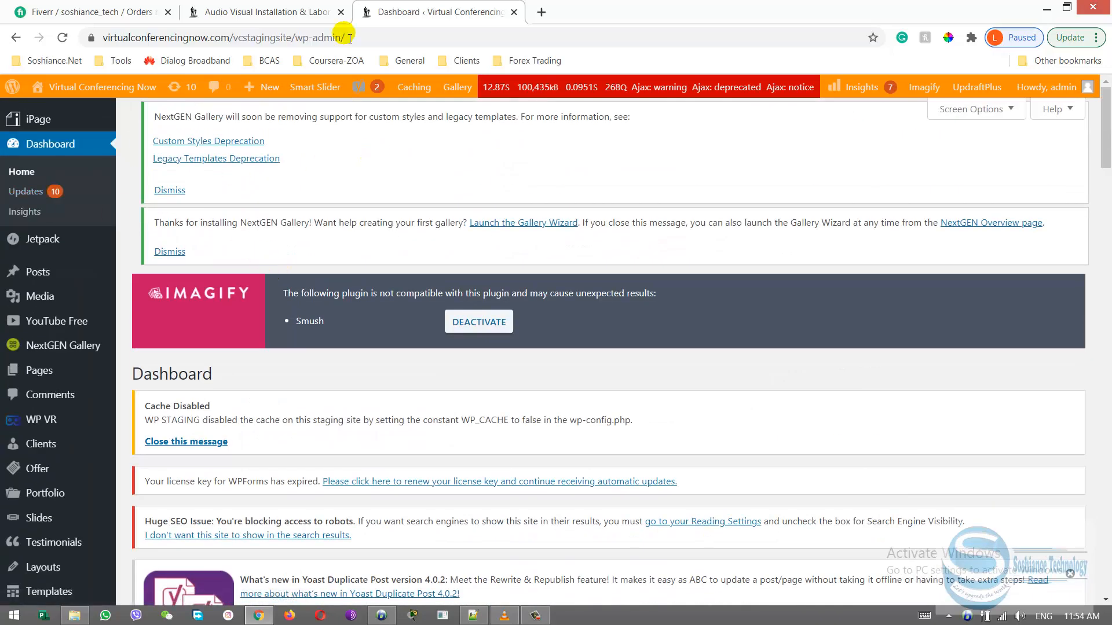
# Open the live site's dashboard and review both staging sites listed in WP Staging Pro
pyautogui.click(278, 8)
pyautogui.moveTo(96, 90)
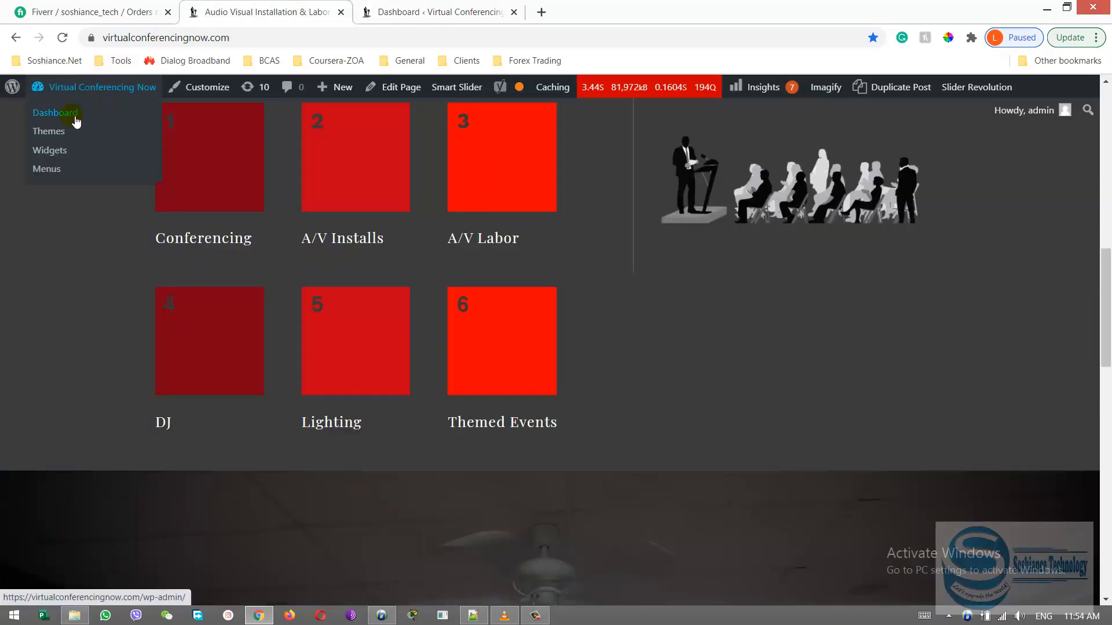
pyautogui.click(72, 116)
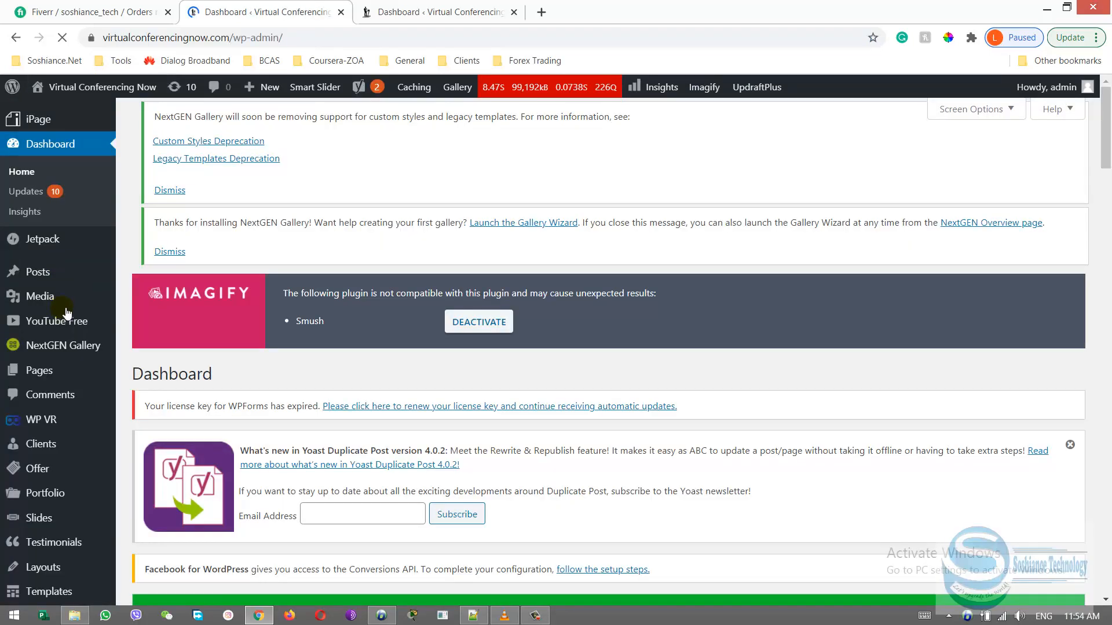
pyautogui.scroll(-10, 68, 364)
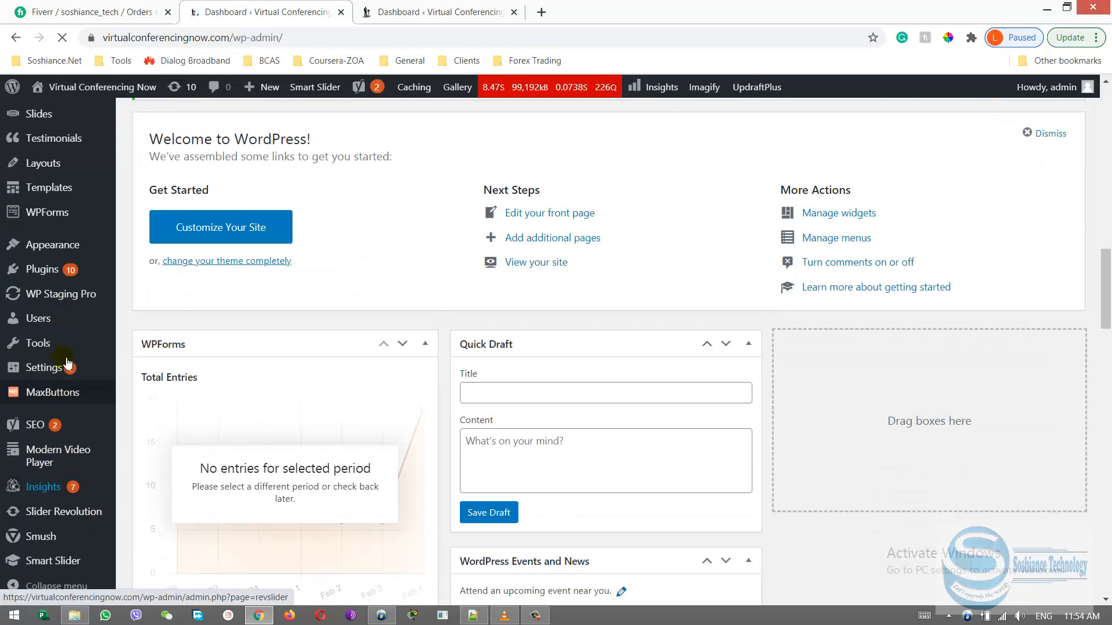
pyautogui.moveTo(68, 301)
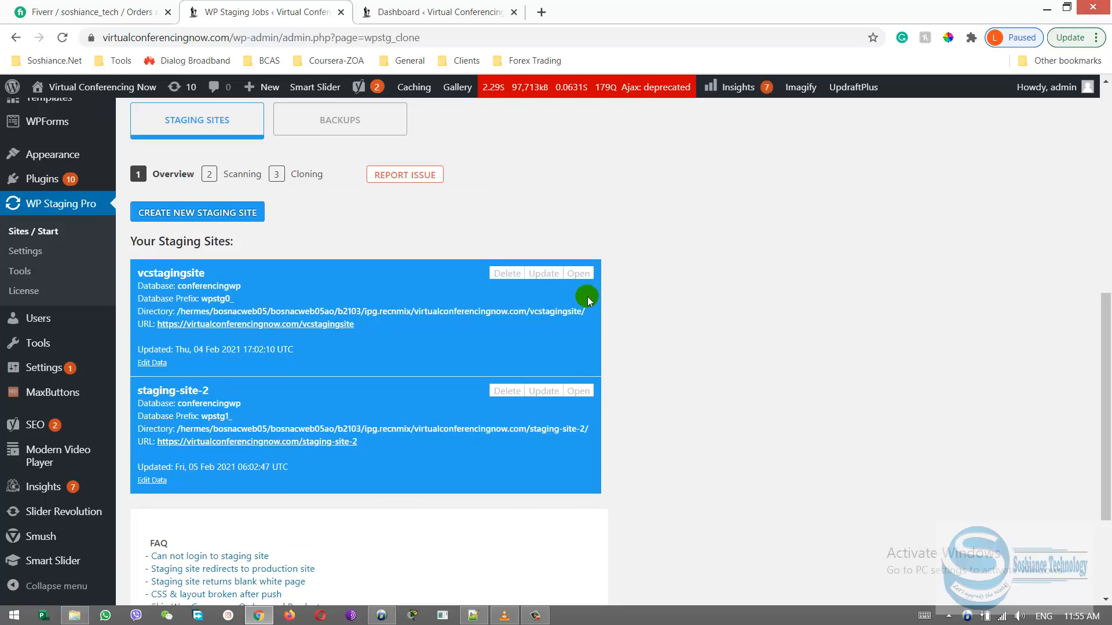
pyautogui.scroll(1, 310, 452)
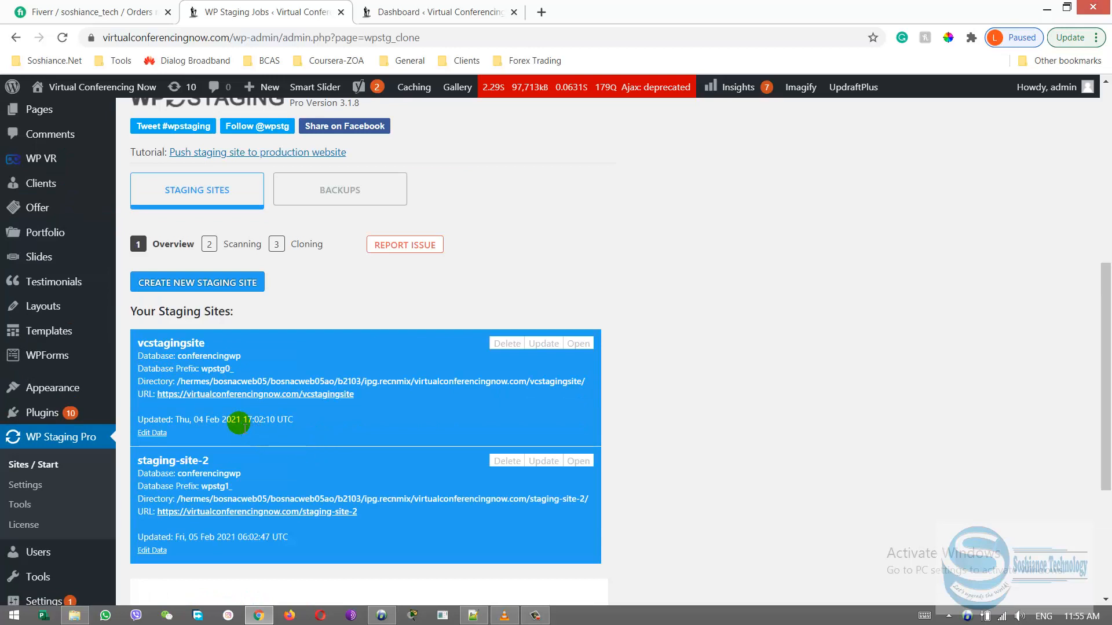
pyautogui.moveTo(1106, 410); pyautogui.dragTo(1106, 444)
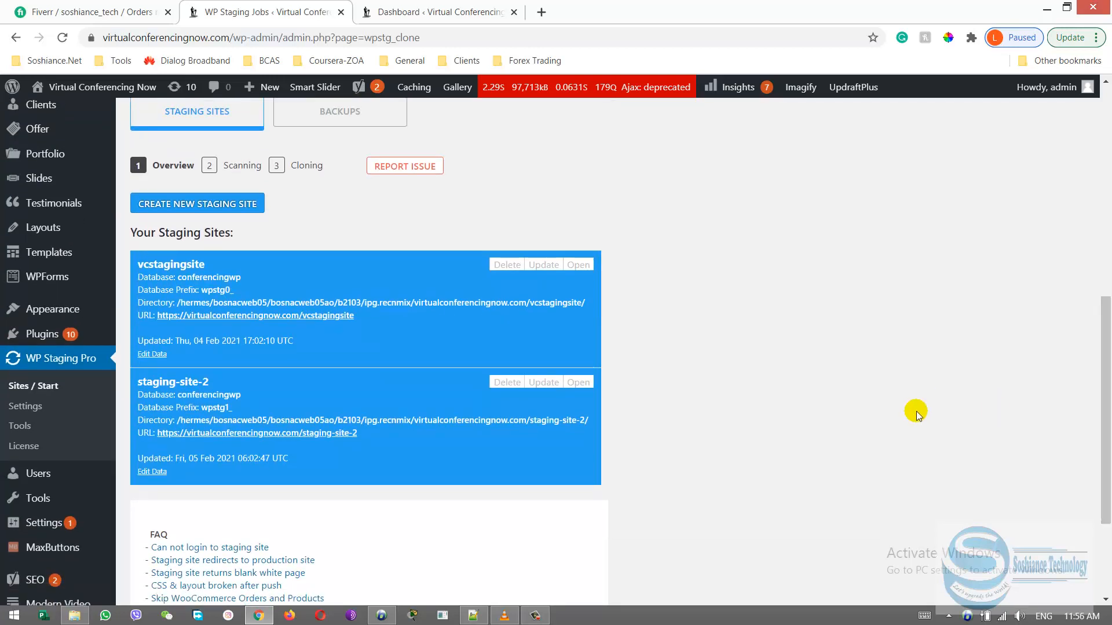
# View the WP Staging Pro licence page, and return to the plugin's staging sites page
pyautogui.click(43, 448)
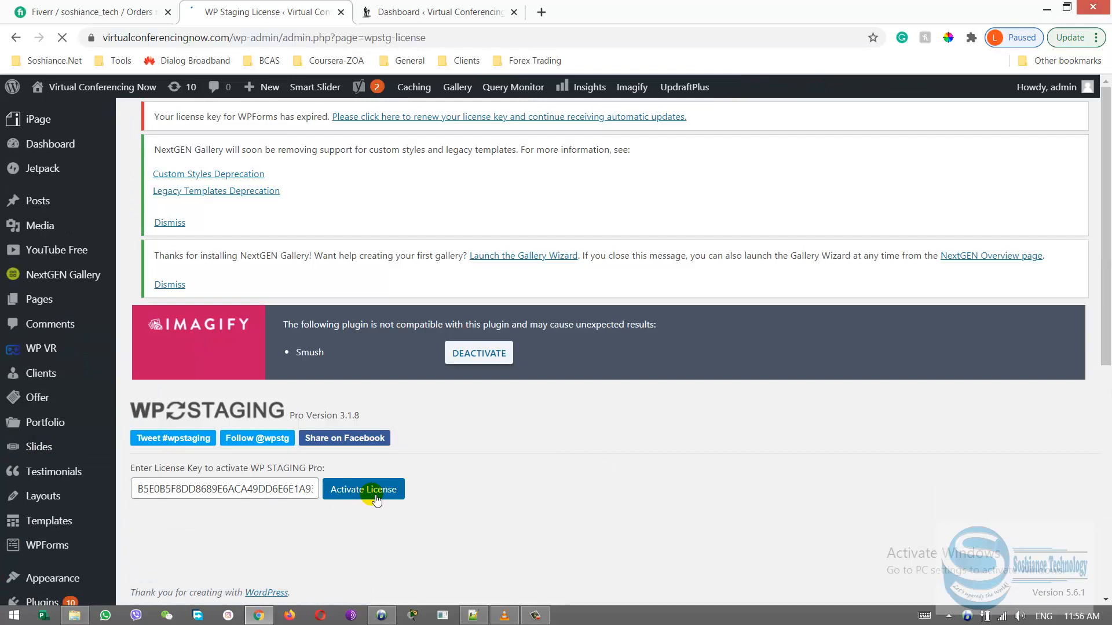
pyautogui.click(376, 498)
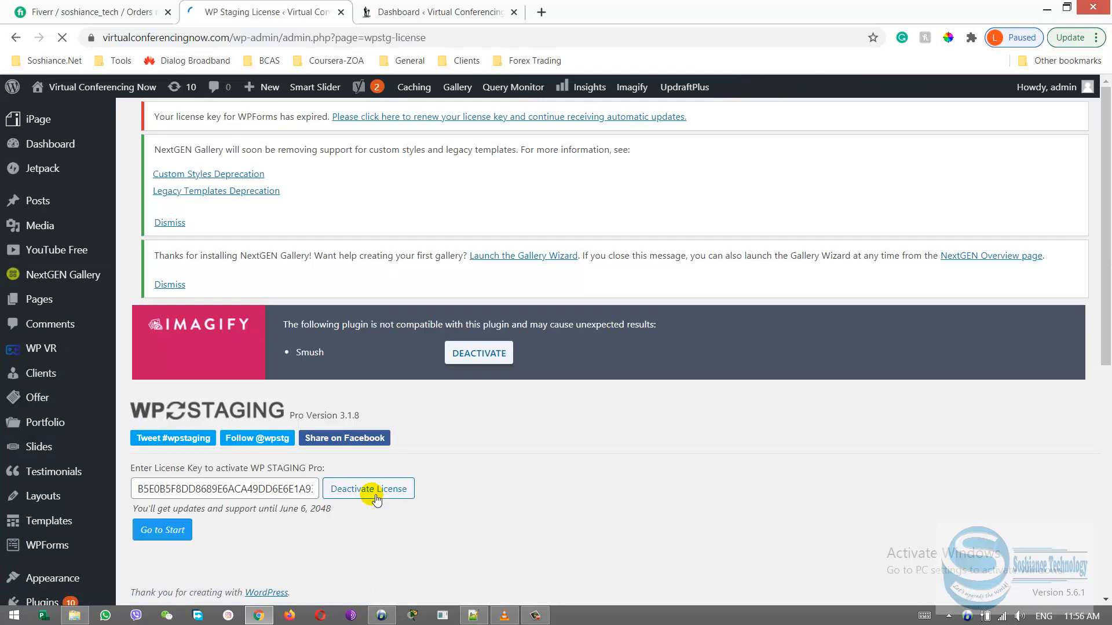
pyautogui.scroll(-4, 35, 359)
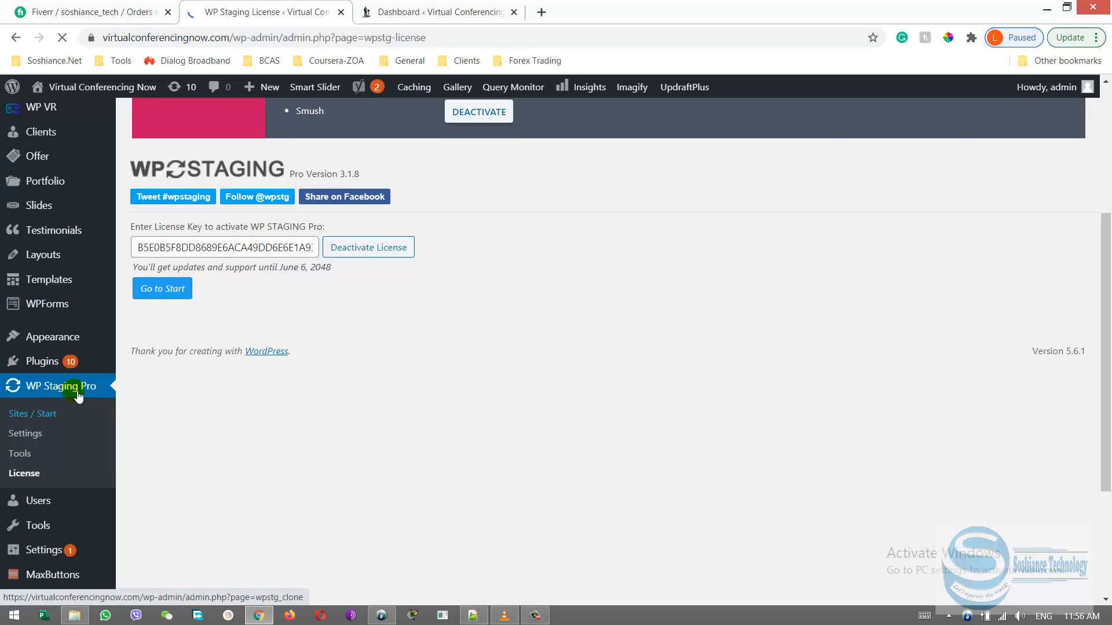
pyautogui.click(34, 414)
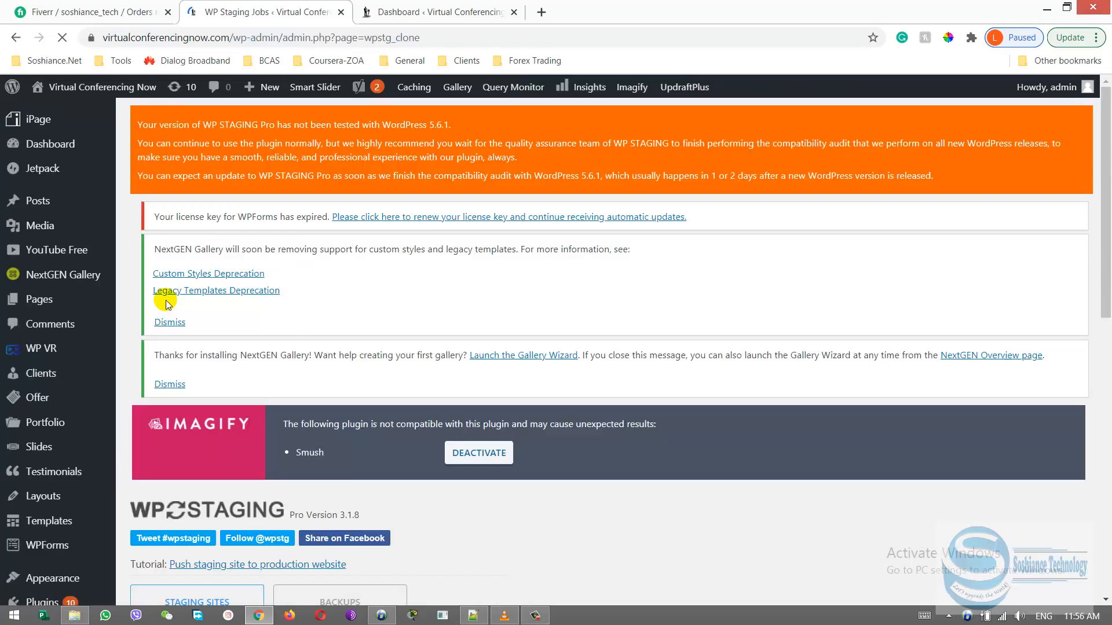
# Review the vcstagingsite and staging-site-2 entries and their available actions in the live site's WP Staging Pro overview
pyautogui.scroll(-8, 602, 259)
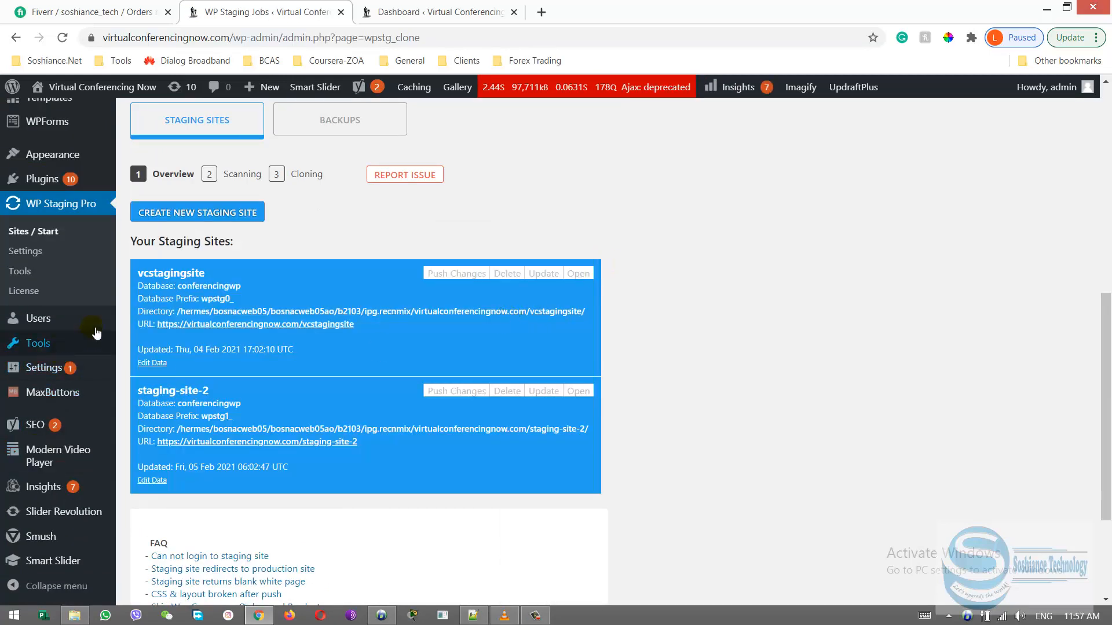
pyautogui.moveTo(55, 322)
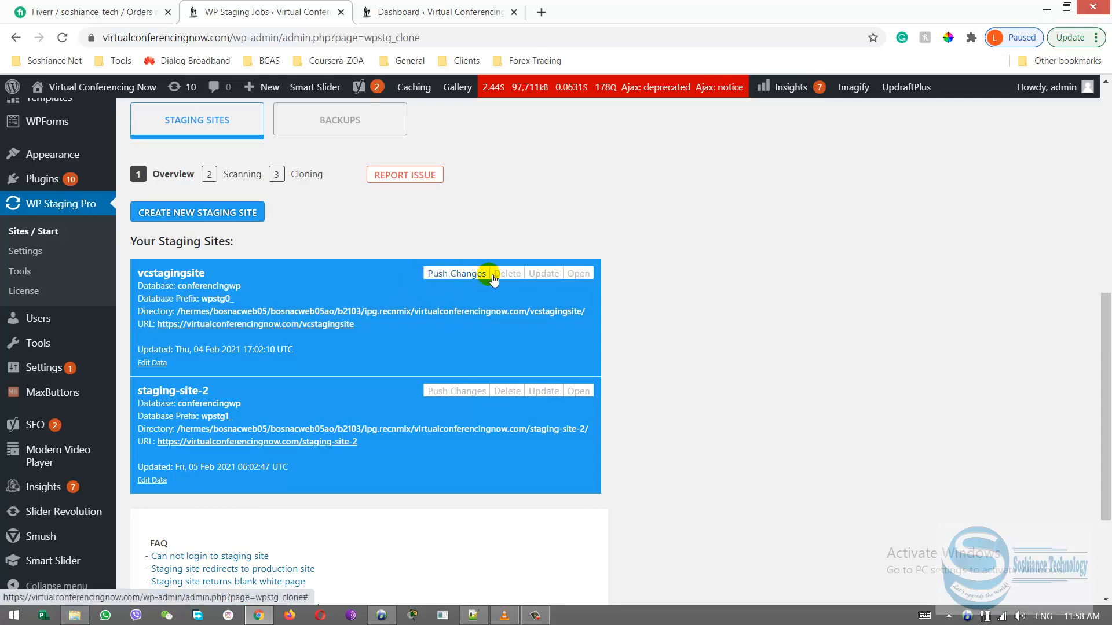
# Look through the vcstagingsite dashboard and its Settings options, and return to the live site's WP Staging Pro overview
pyautogui.click(453, 11)
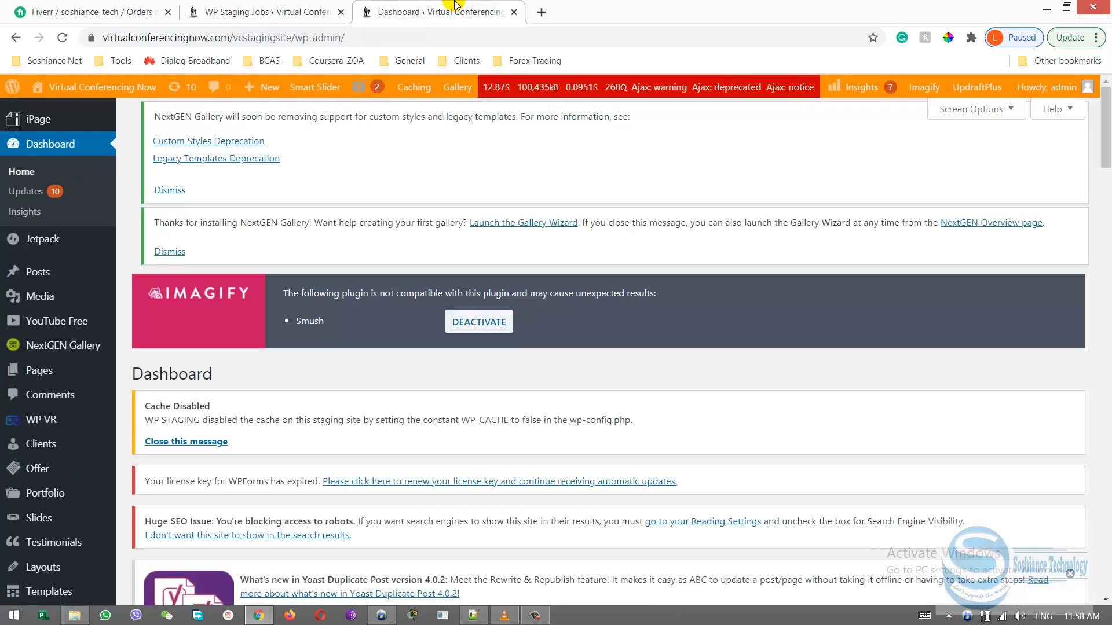
pyautogui.scroll(-7, 64, 359)
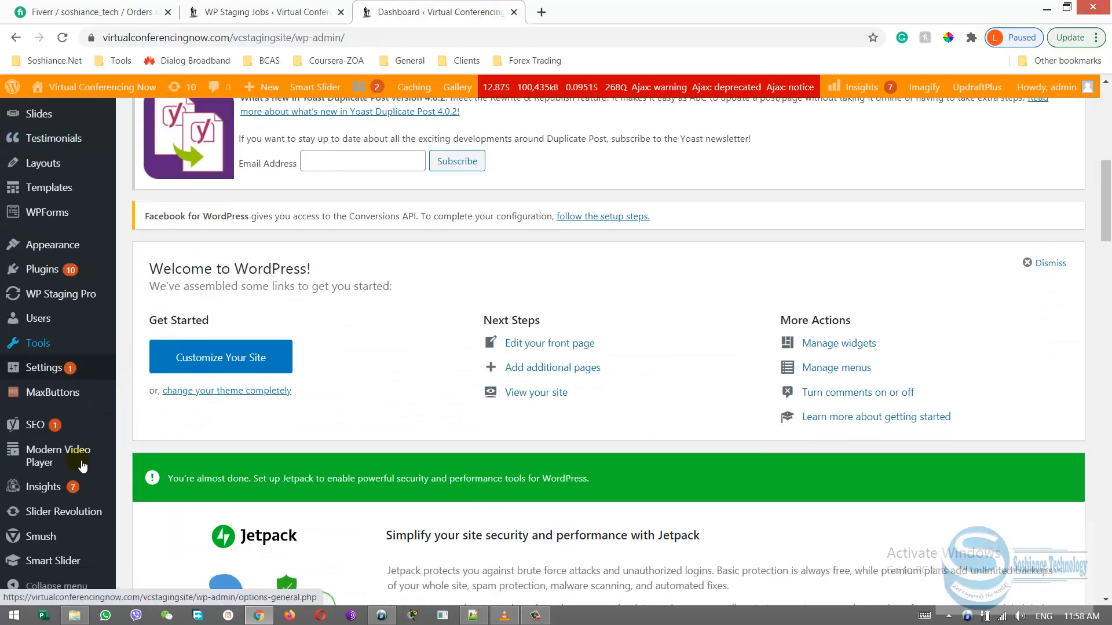
pyautogui.scroll(-4, 69, 406)
pyautogui.moveTo(78, 377)
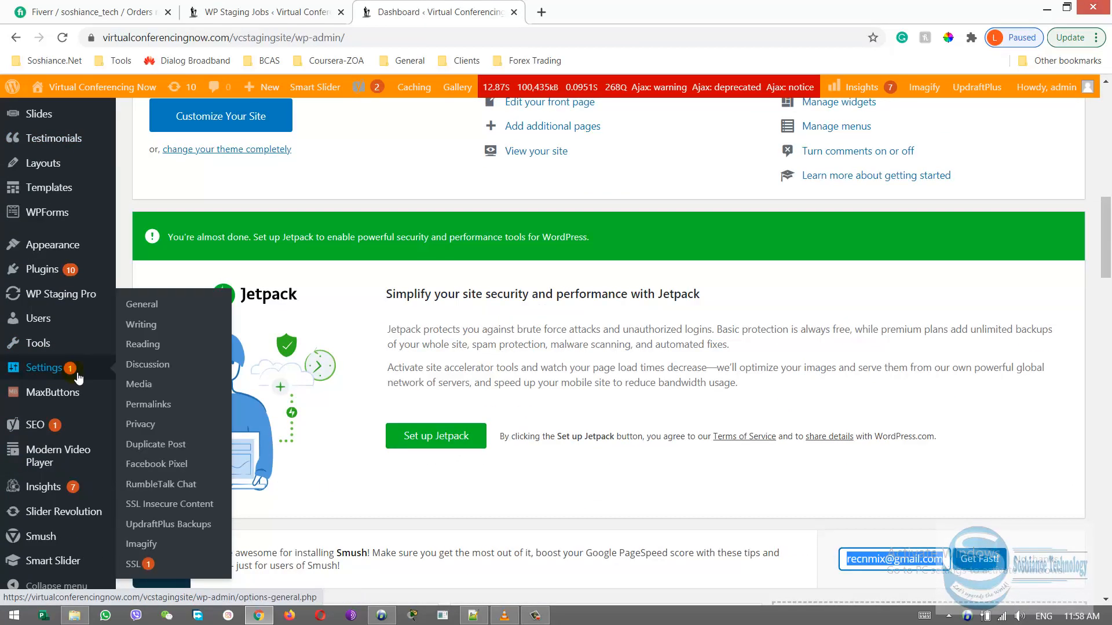
pyautogui.click(263, 11)
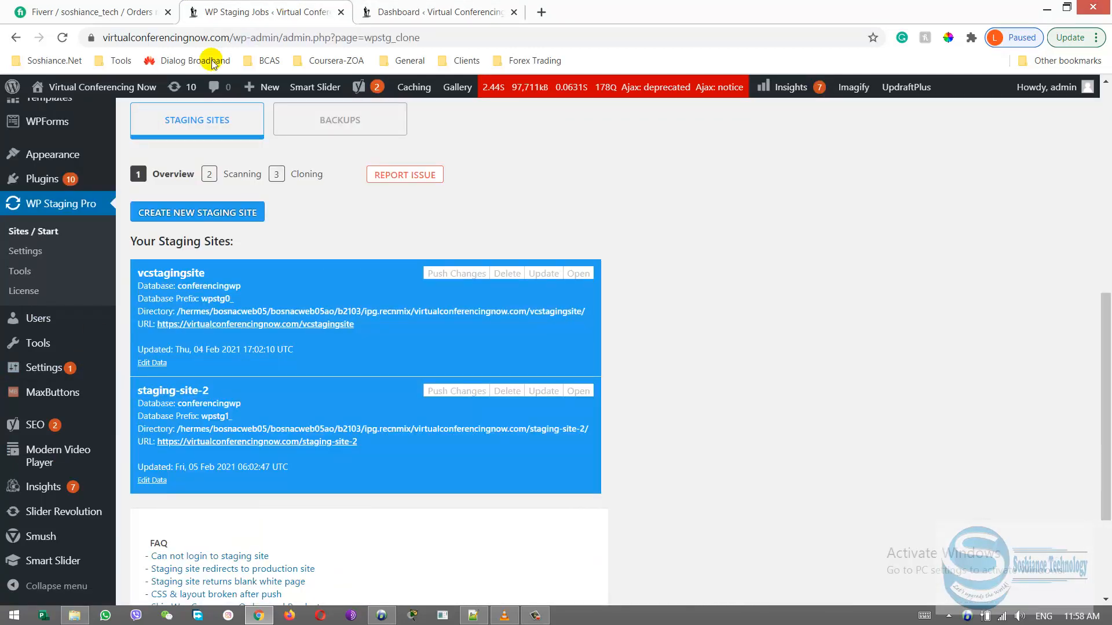
pyautogui.moveTo(95, 549)
pyautogui.click(535, 619)
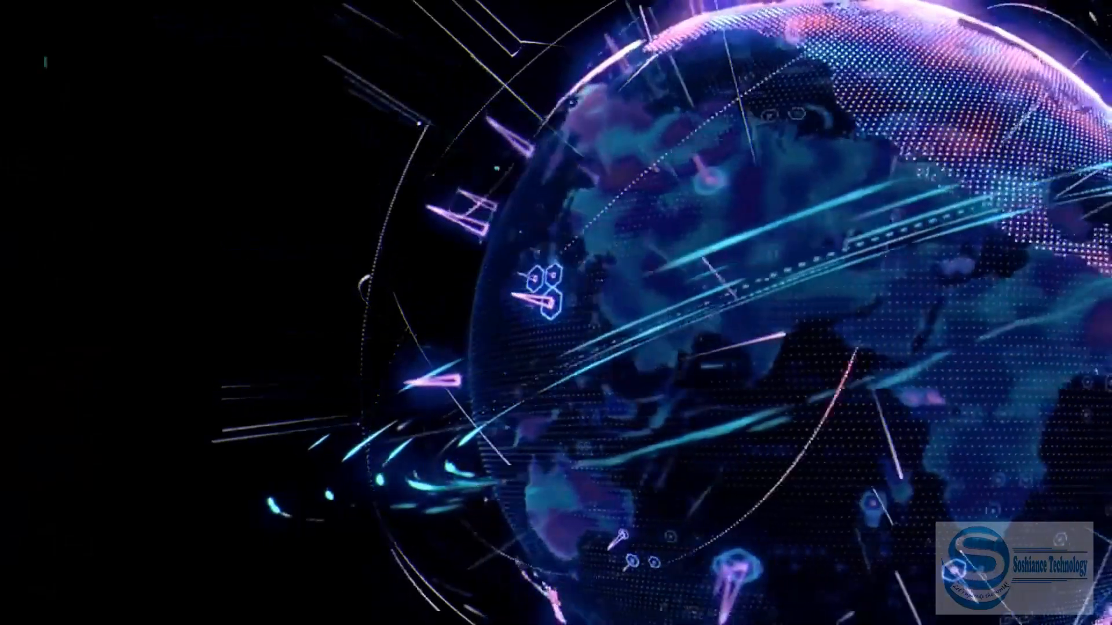